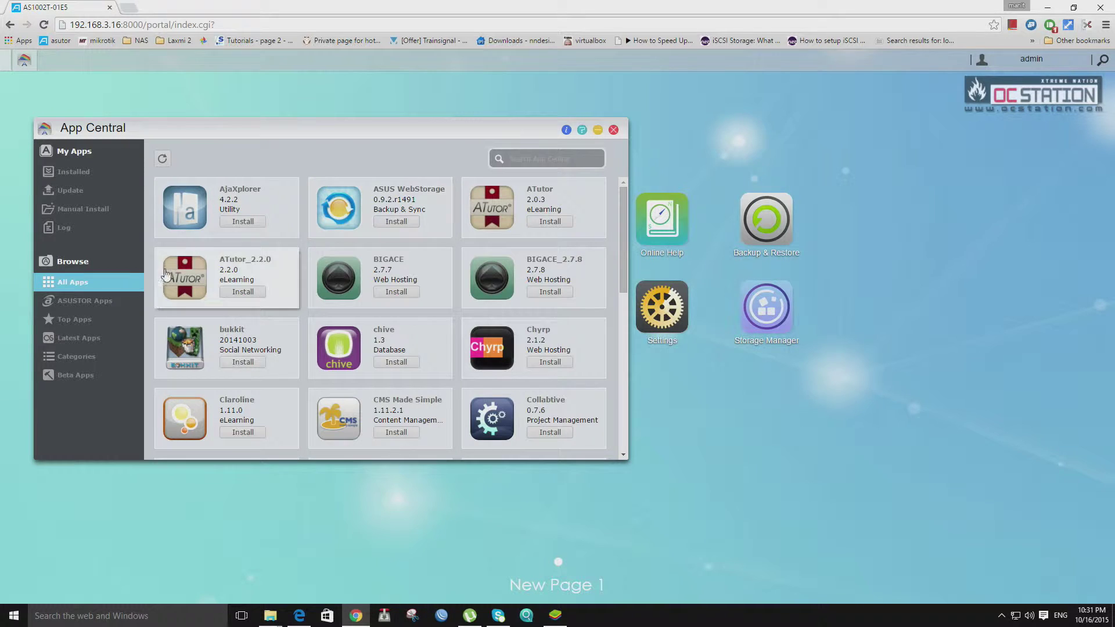
Filter the catalogue to ASUSTOR apps and try installing ASUS WebStorage, which requires an ASUSTOR ID.
{"action": "left_click", "coordinate": [127, 303]}
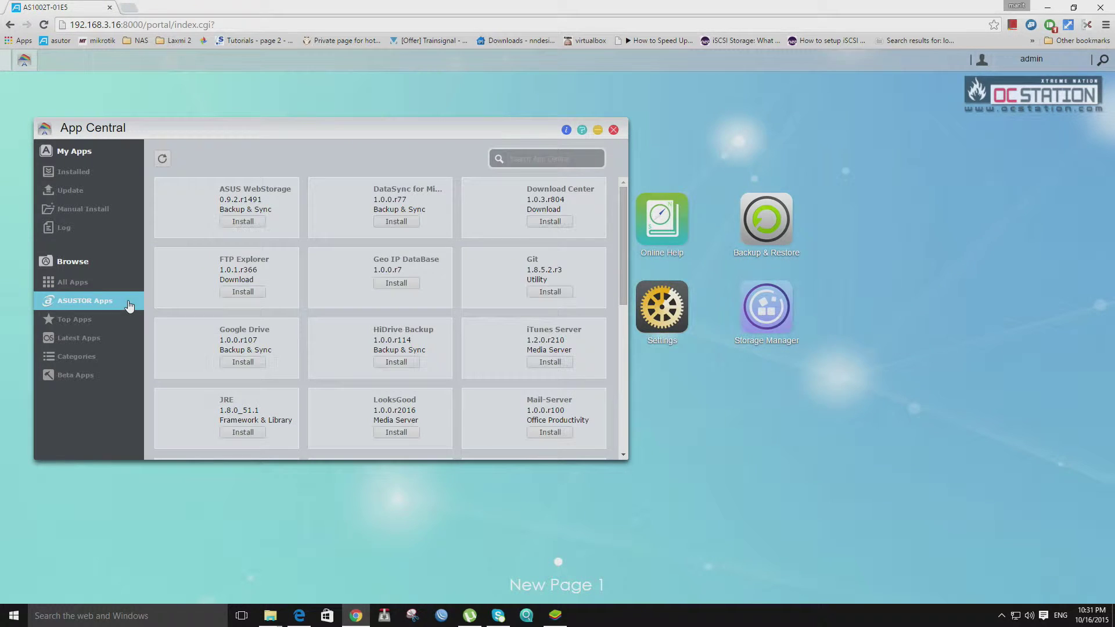
{"action": "left_click", "coordinate": [266, 210]}
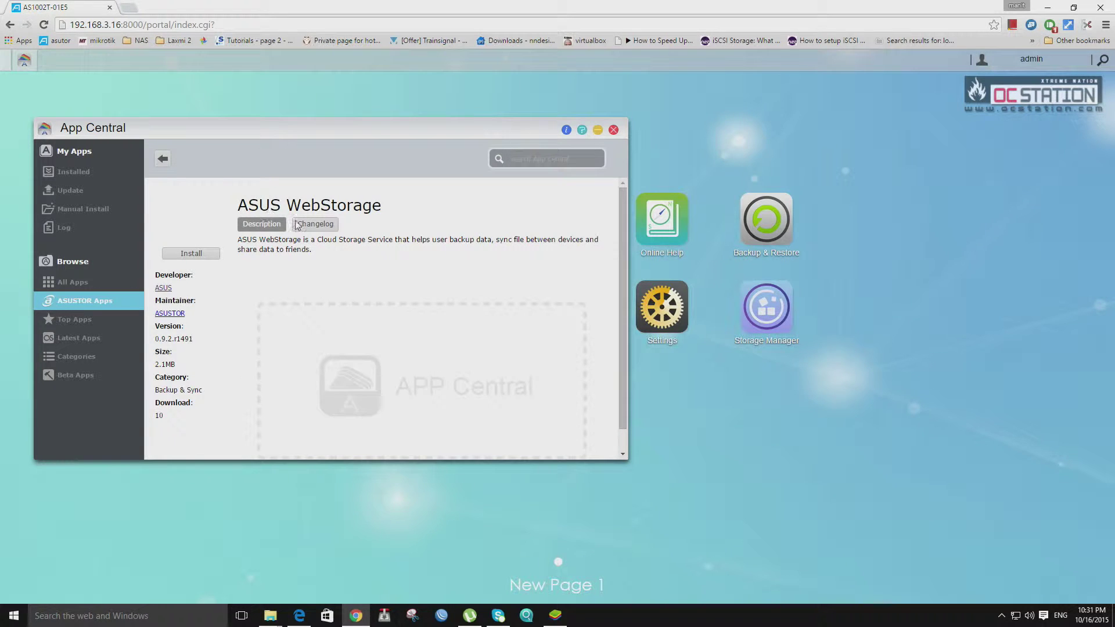
{"action": "scroll", "coordinate": [406, 299], "scroll_direction": "down", "scroll_amount": 1}
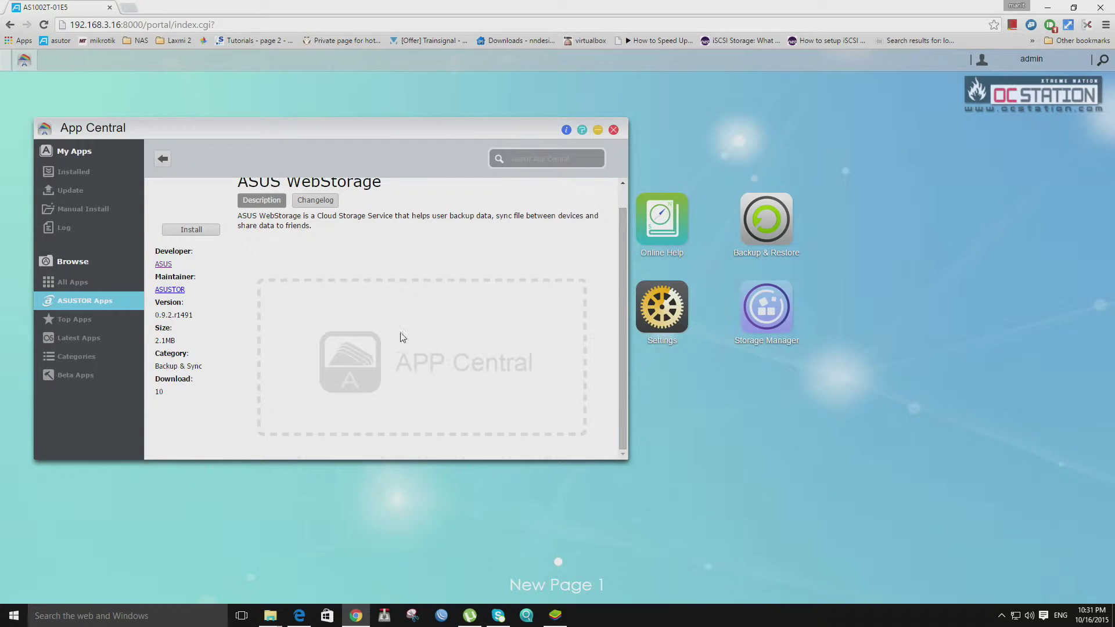
{"action": "scroll", "coordinate": [408, 338], "scroll_direction": "up", "scroll_amount": 1}
{"action": "left_click", "coordinate": [193, 253]}
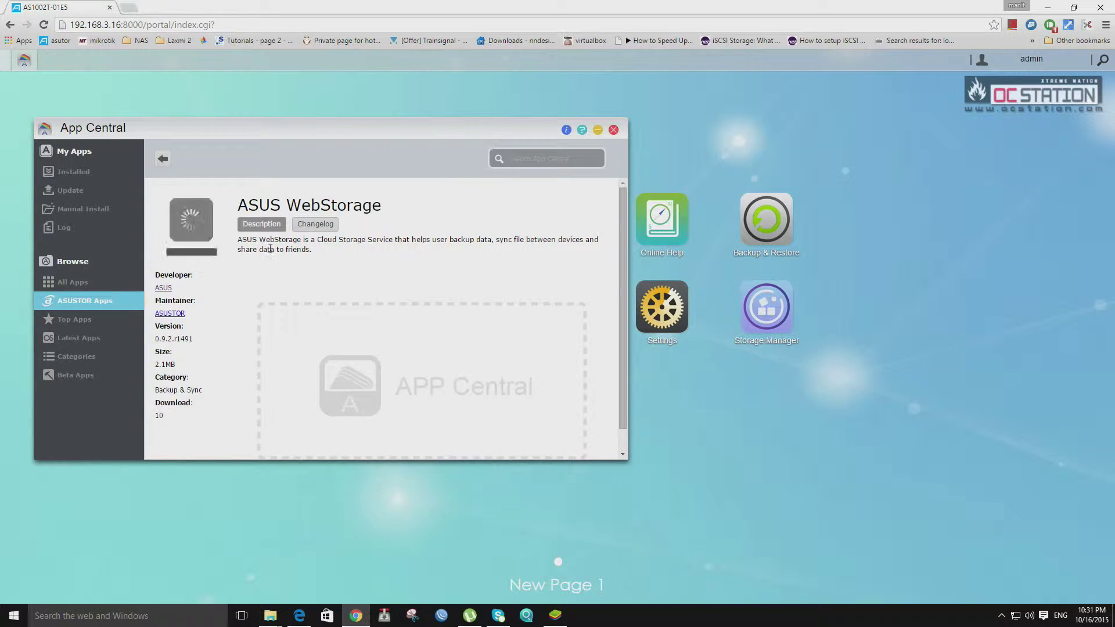
{"action": "left_click", "coordinate": [162, 158]}
Try installing DataSync for Microsoft OneDrive and dismiss the ASUSTOR ID sign-in warning.
{"action": "left_click", "coordinate": [396, 221]}
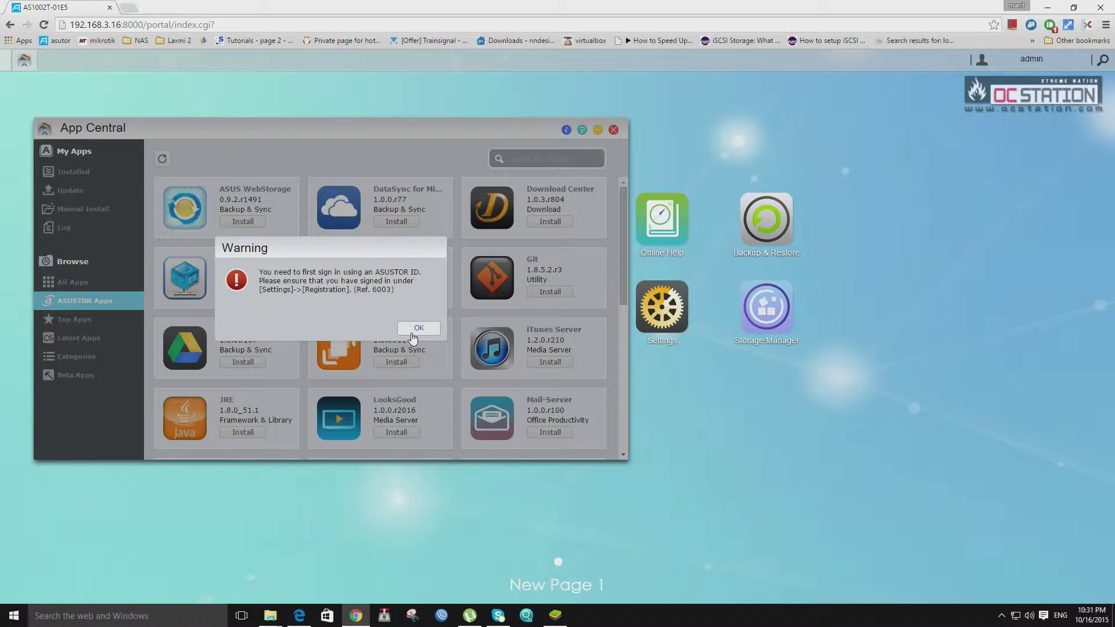
{"action": "left_click", "coordinate": [413, 328]}
{"action": "left_click", "coordinate": [419, 328]}
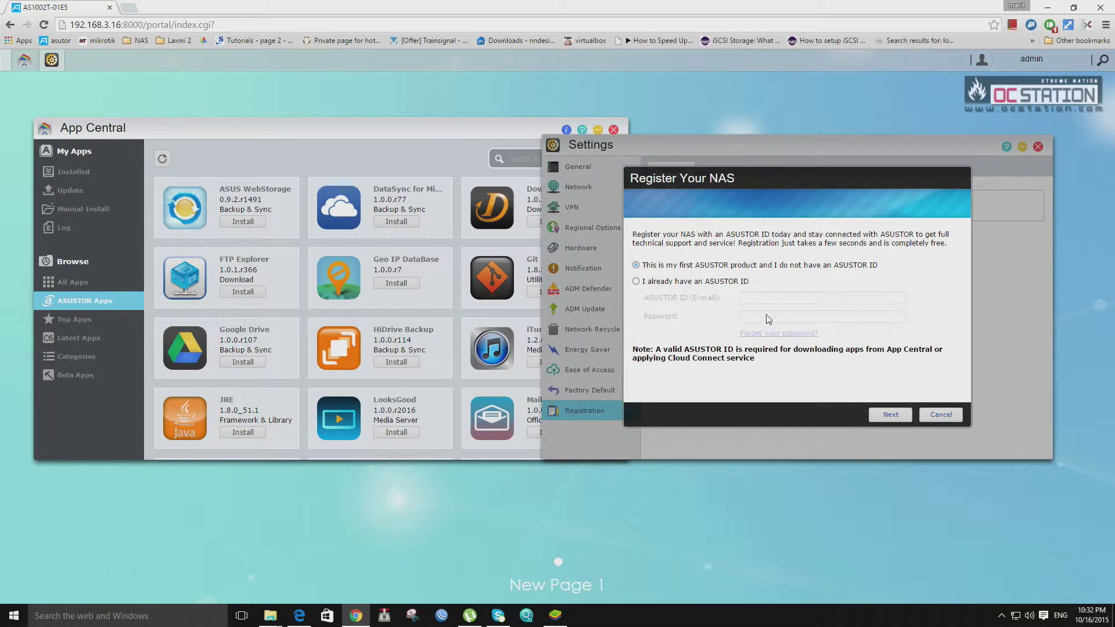
Sign in with an existing ASUSTOR ID, entering the account e-mail and password.
{"action": "left_click", "coordinate": [711, 283]}
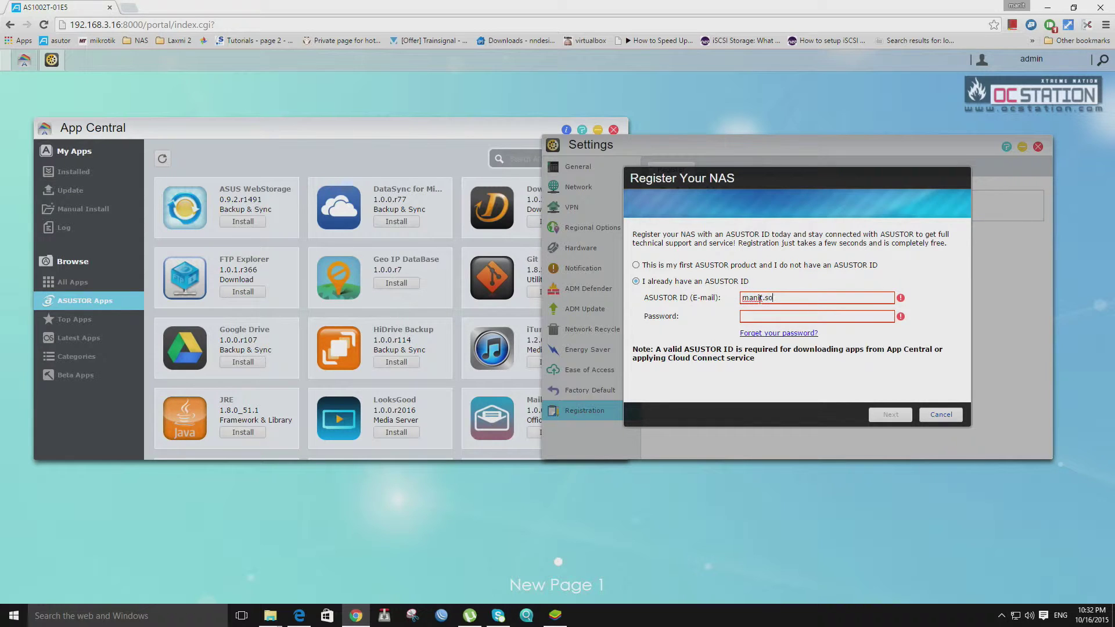
{"action": "left_click", "coordinate": [759, 299]}
{"action": "key", "text": "Tab"}
{"action": "type", "text": "••"}
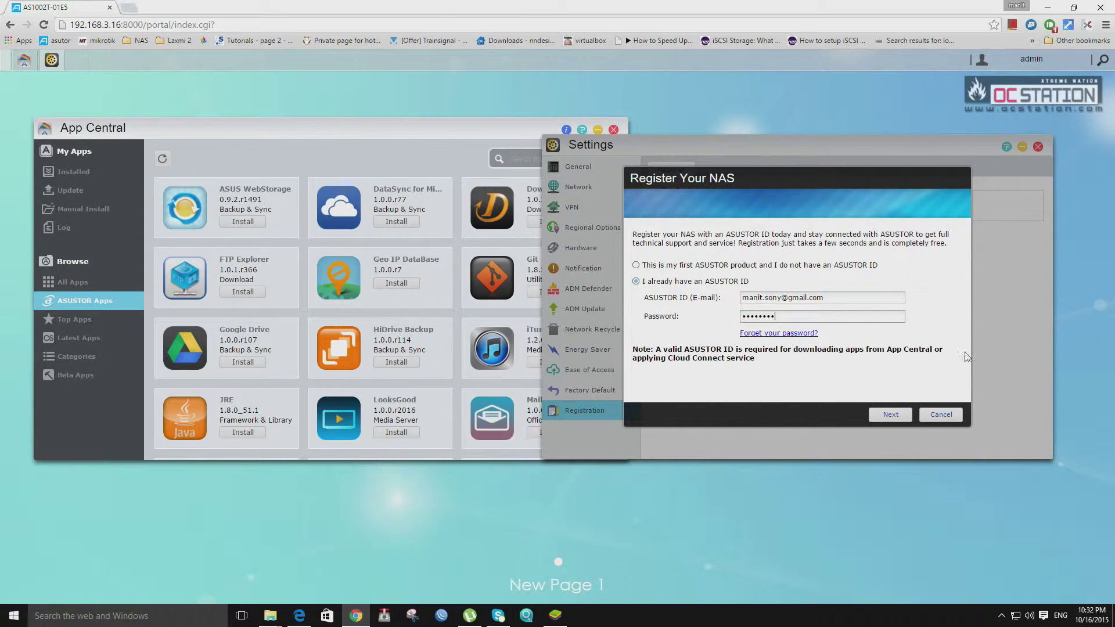
{"action": "left_click", "coordinate": [881, 415]}
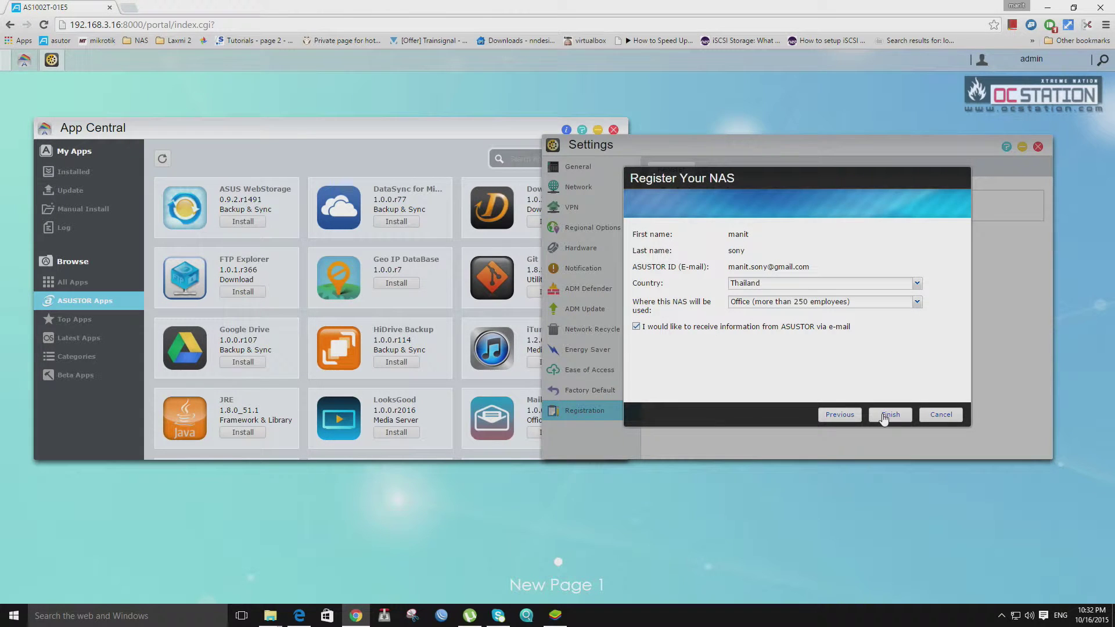
Set NAS usage to Home/SOHO, finish registration, confirm it, and close Settings.
{"action": "left_click", "coordinate": [842, 312]}
{"action": "left_click", "coordinate": [817, 341]}
{"action": "left_click", "coordinate": [887, 418]}
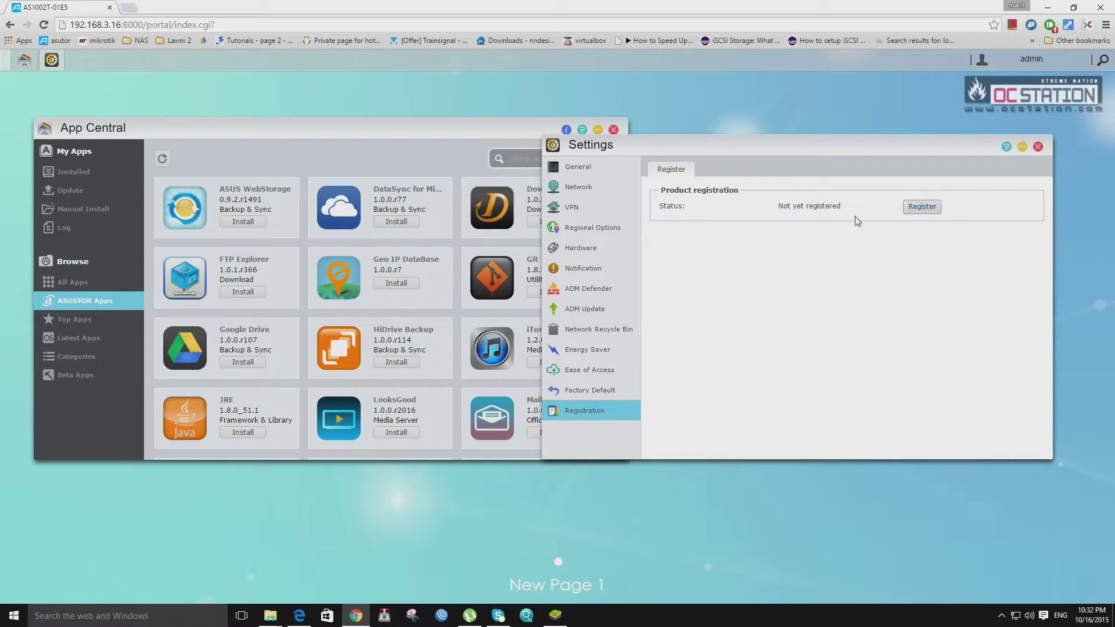
{"action": "left_click", "coordinate": [928, 208]}
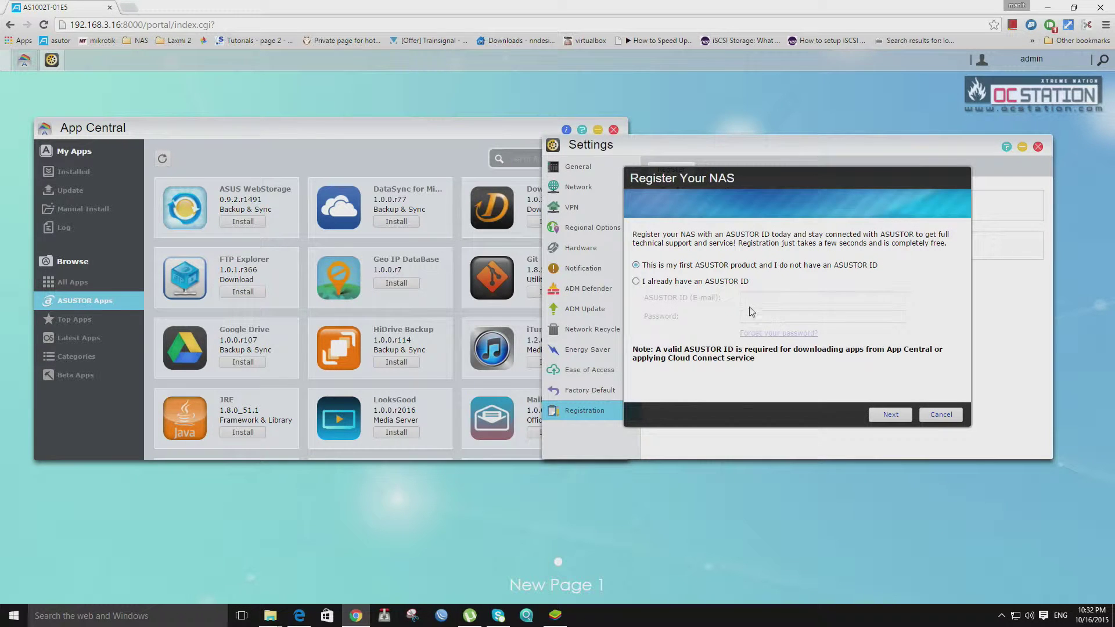
{"action": "left_click", "coordinate": [952, 419]}
{"action": "left_click", "coordinate": [1039, 147]}
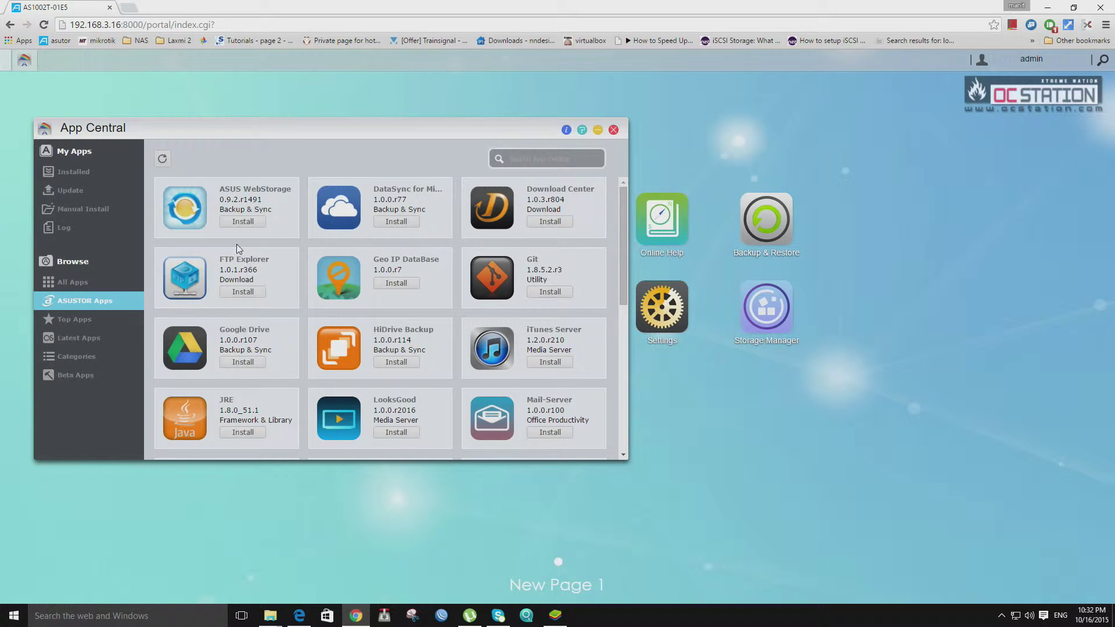
Install DataSync for Microsoft OneDrive, ASUS WebStorage, Download Center and FTP Explorer, then view Geo IP DataBase details.
{"action": "left_click_drag", "start_coordinate": [341, 144], "coordinate": [468, 138]}
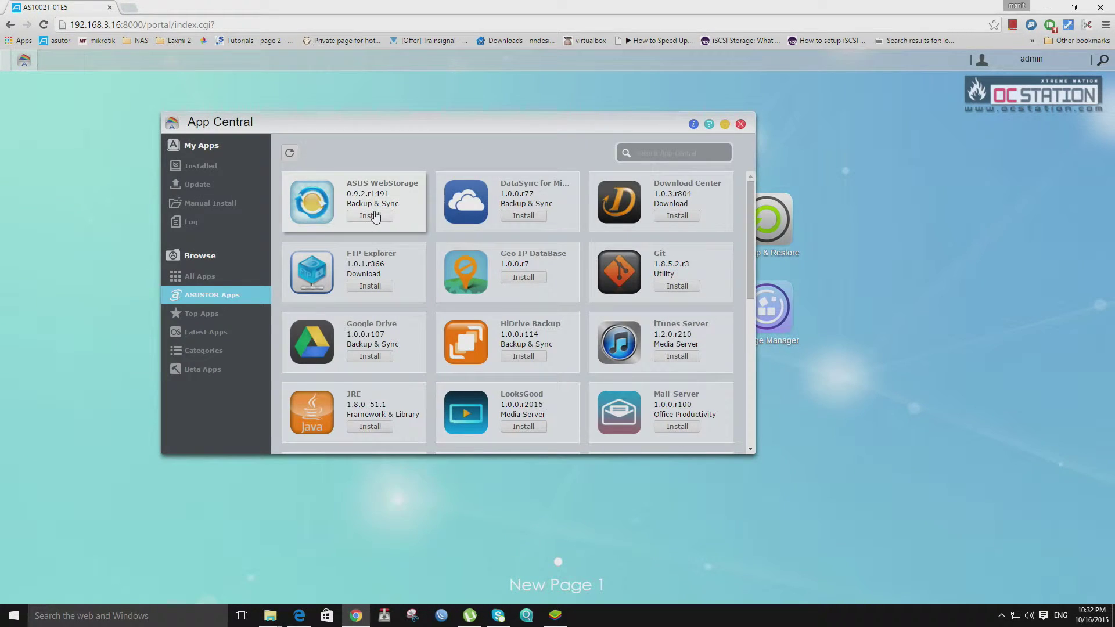
{"action": "left_click", "coordinate": [741, 123]}
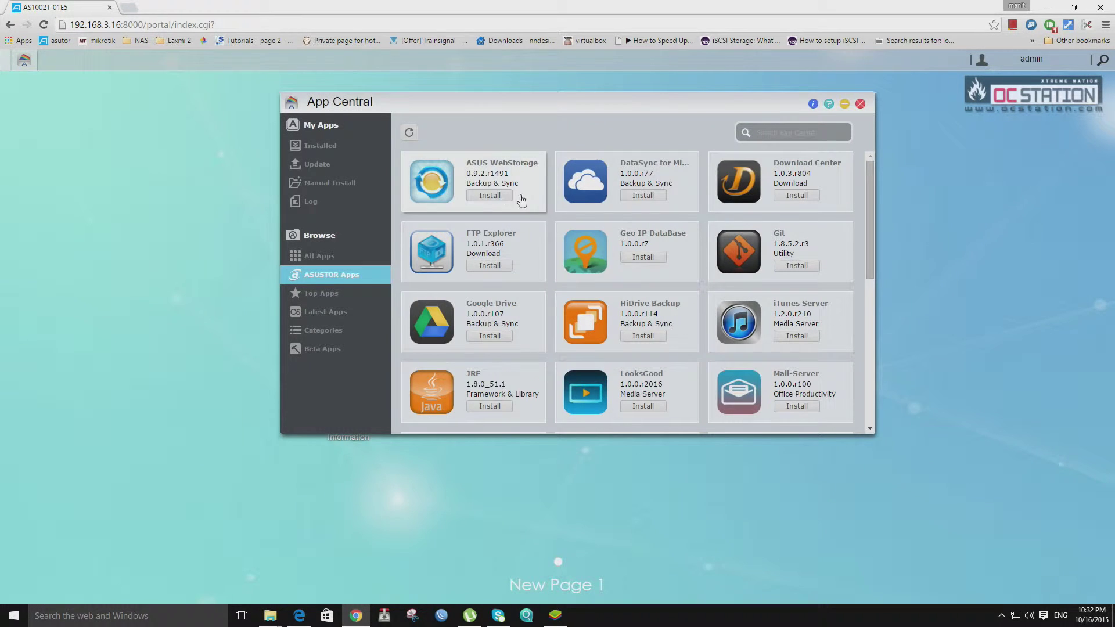
{"action": "left_click", "coordinate": [653, 197]}
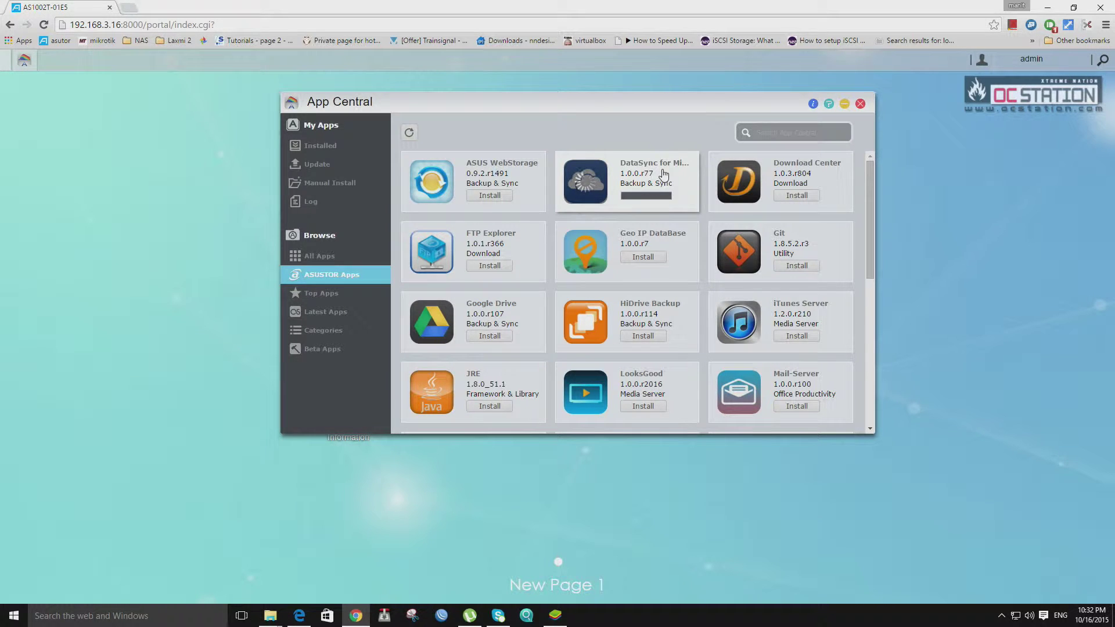
{"action": "left_click", "coordinate": [489, 196]}
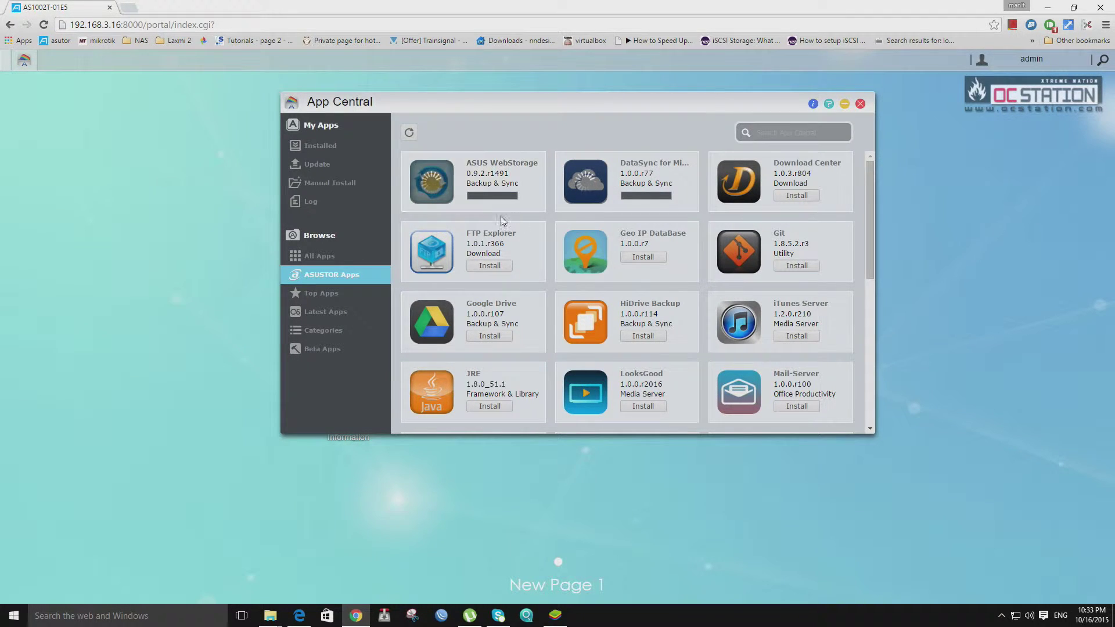
{"action": "left_click", "coordinate": [804, 197]}
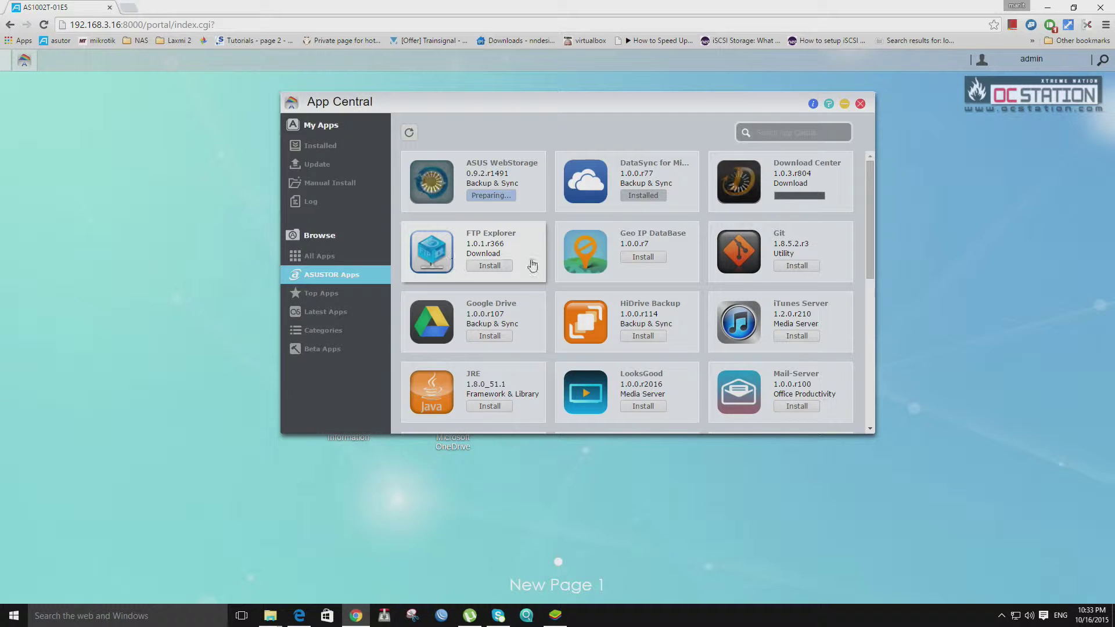
{"action": "left_click", "coordinate": [506, 266]}
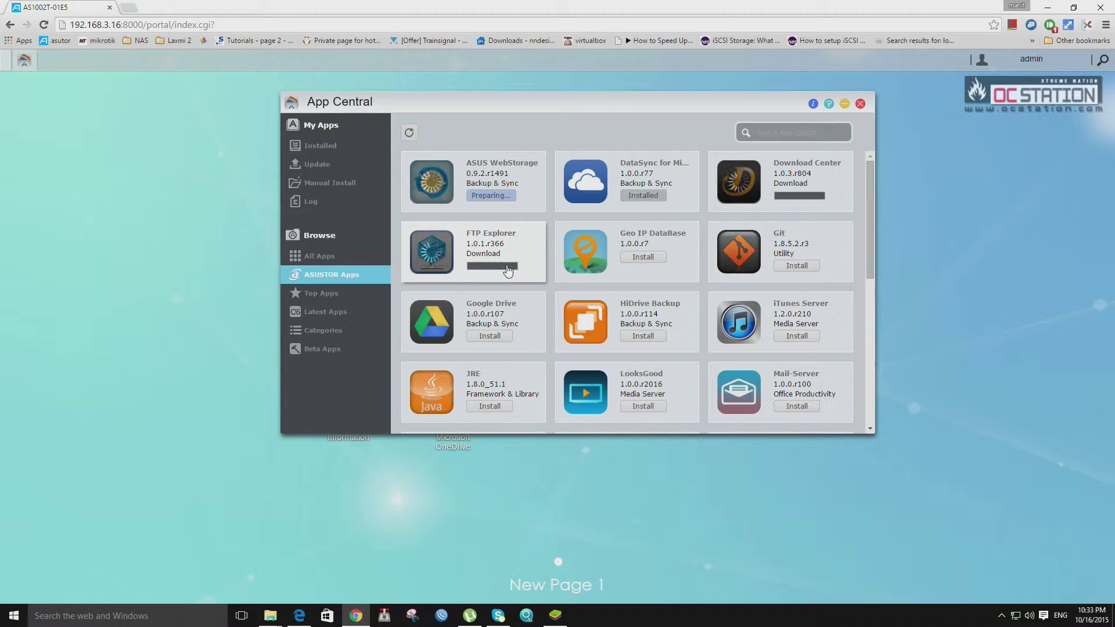
{"action": "left_click", "coordinate": [604, 242]}
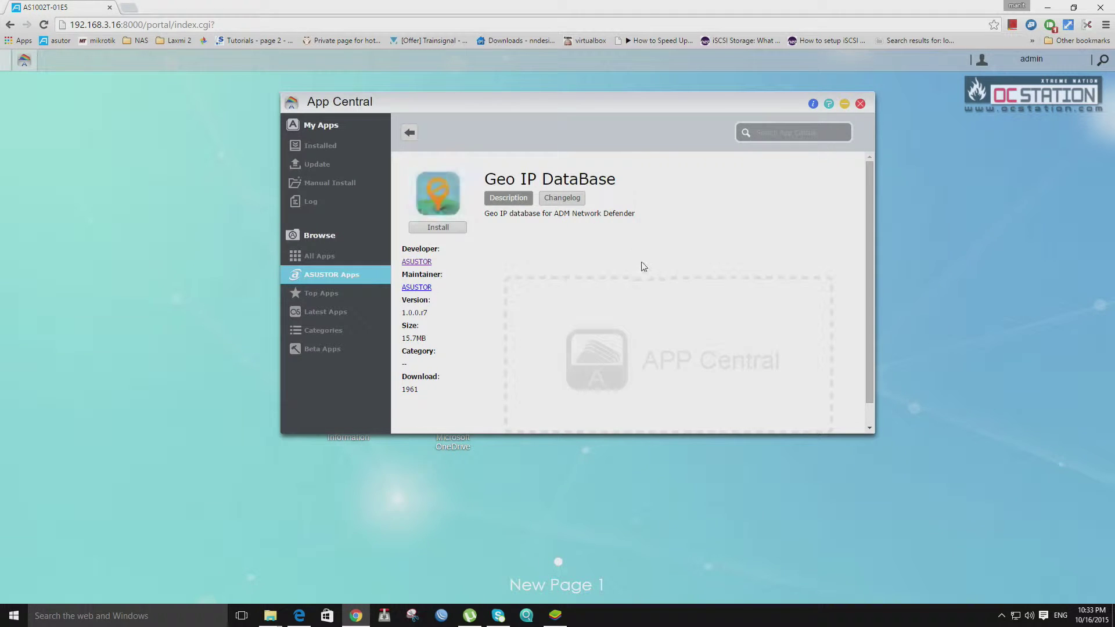
Install Geo IP DataBase and return to the ASUSTOR apps list.
{"action": "scroll", "coordinate": [644, 267], "scroll_direction": "down", "scroll_amount": 1}
{"action": "scroll", "coordinate": [813, 198], "scroll_direction": "up", "scroll_amount": 1}
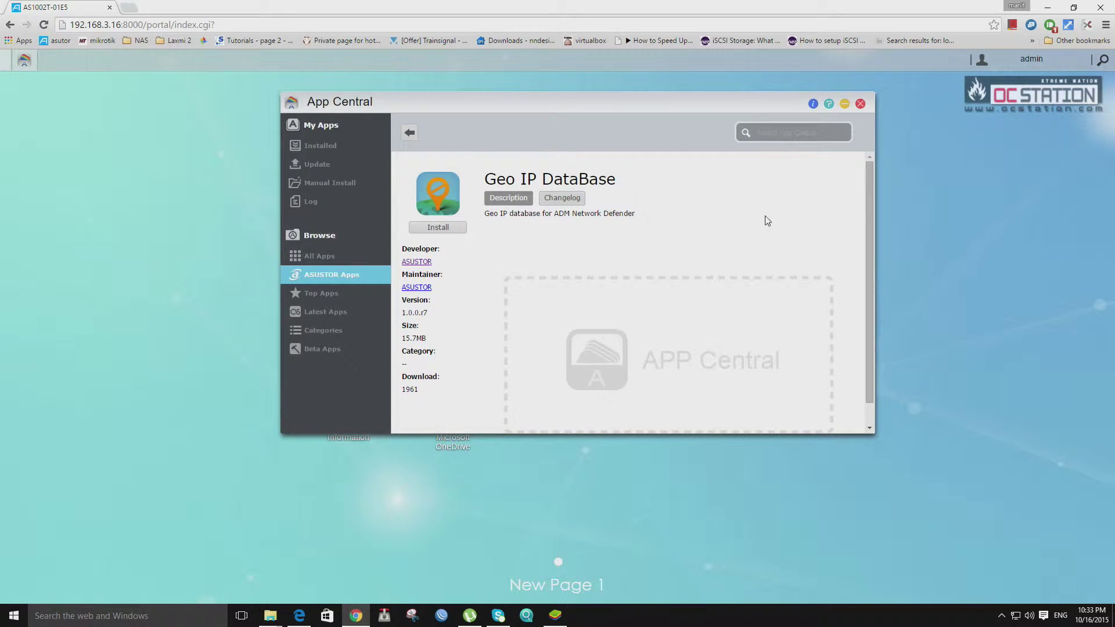
{"action": "left_click", "coordinate": [449, 226]}
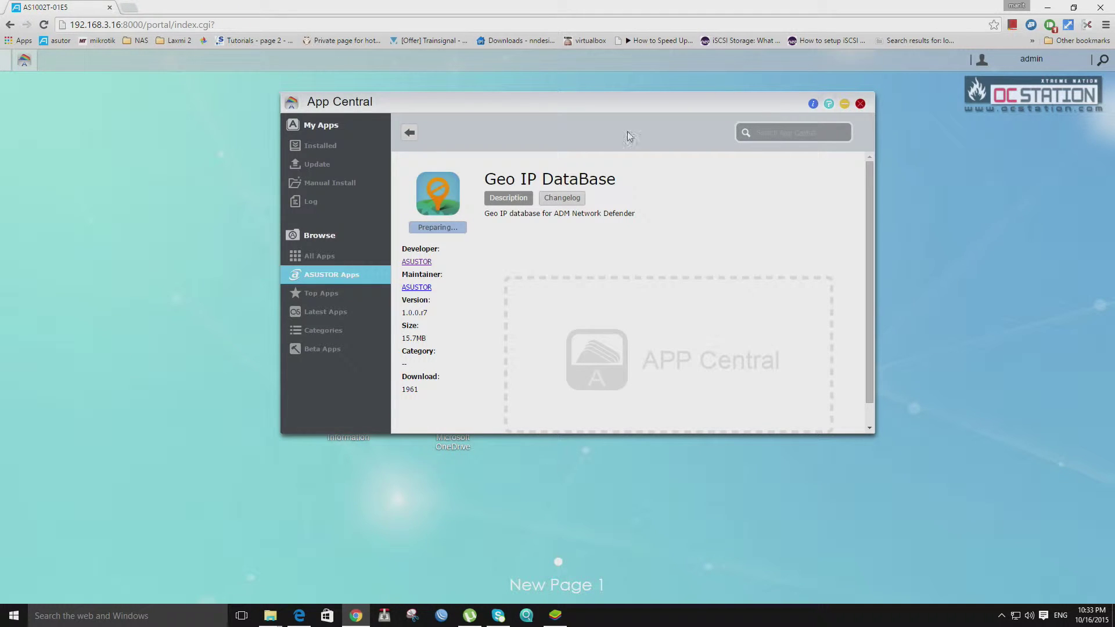
{"action": "left_click", "coordinate": [409, 132]}
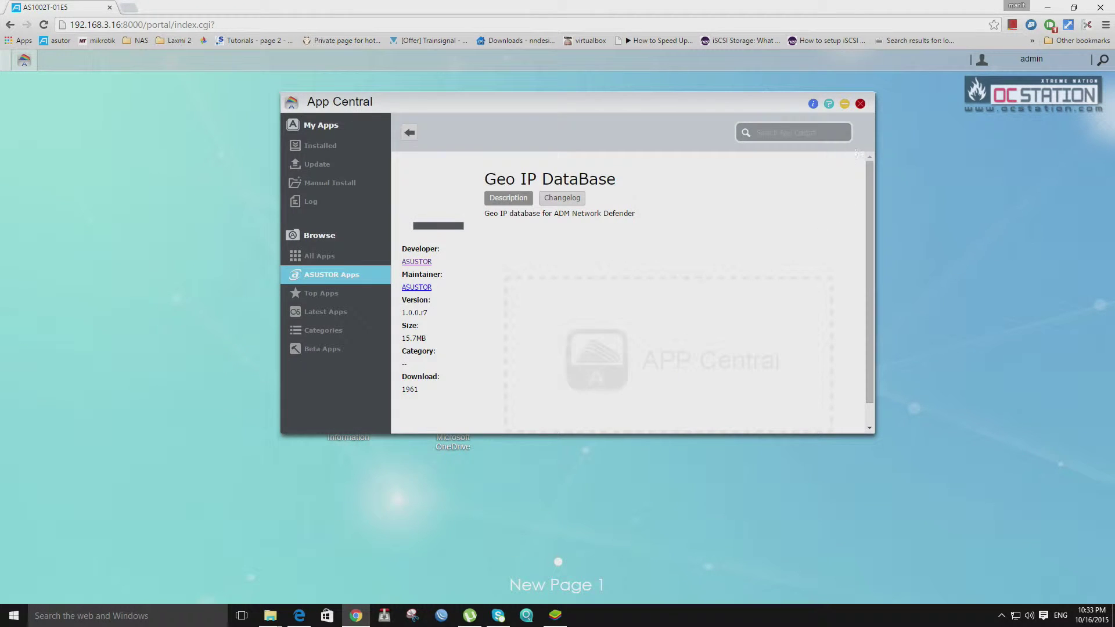
{"action": "left_click", "coordinate": [409, 132]}
Review Git's app description, then go back to the app list.
{"action": "left_click", "coordinate": [757, 247]}
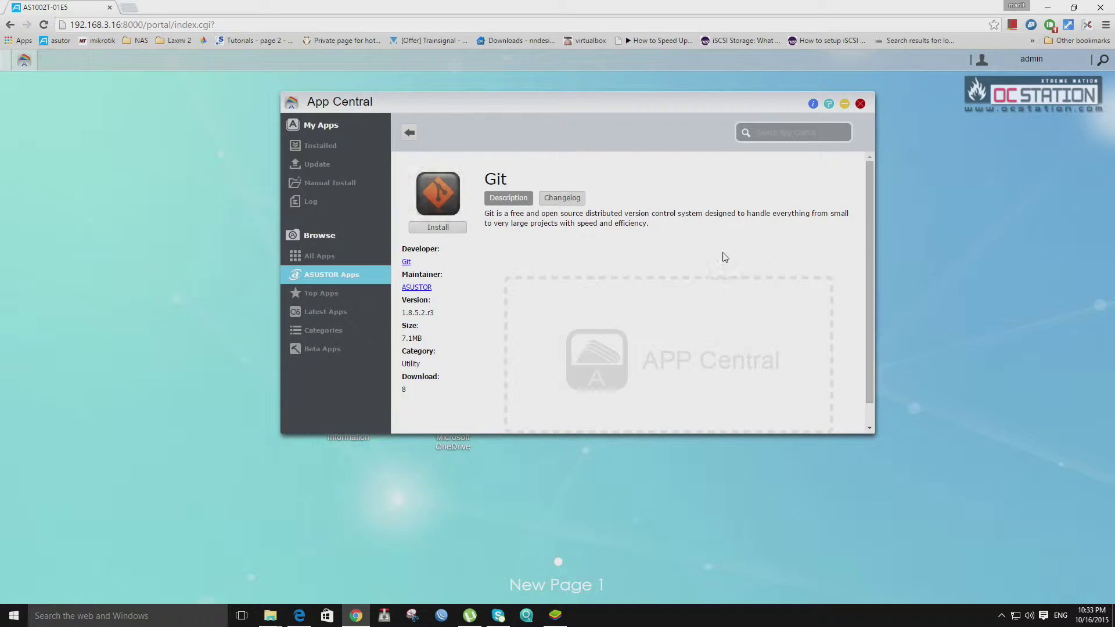
{"action": "scroll", "coordinate": [658, 262], "scroll_direction": "down", "scroll_amount": 1}
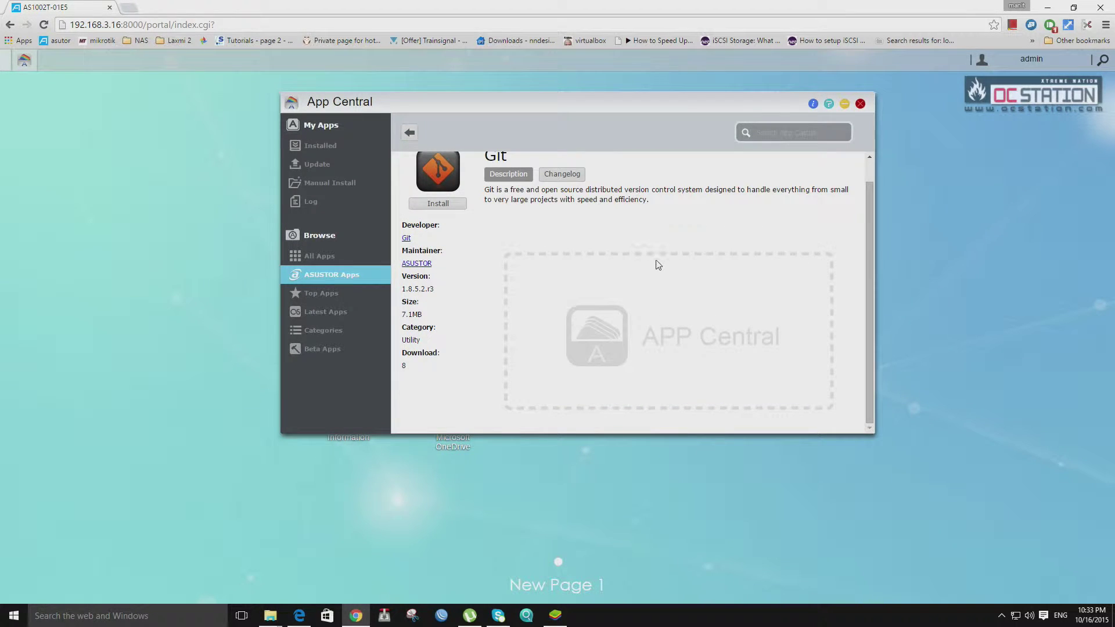
{"action": "scroll", "coordinate": [658, 265], "scroll_direction": "up", "scroll_amount": 1}
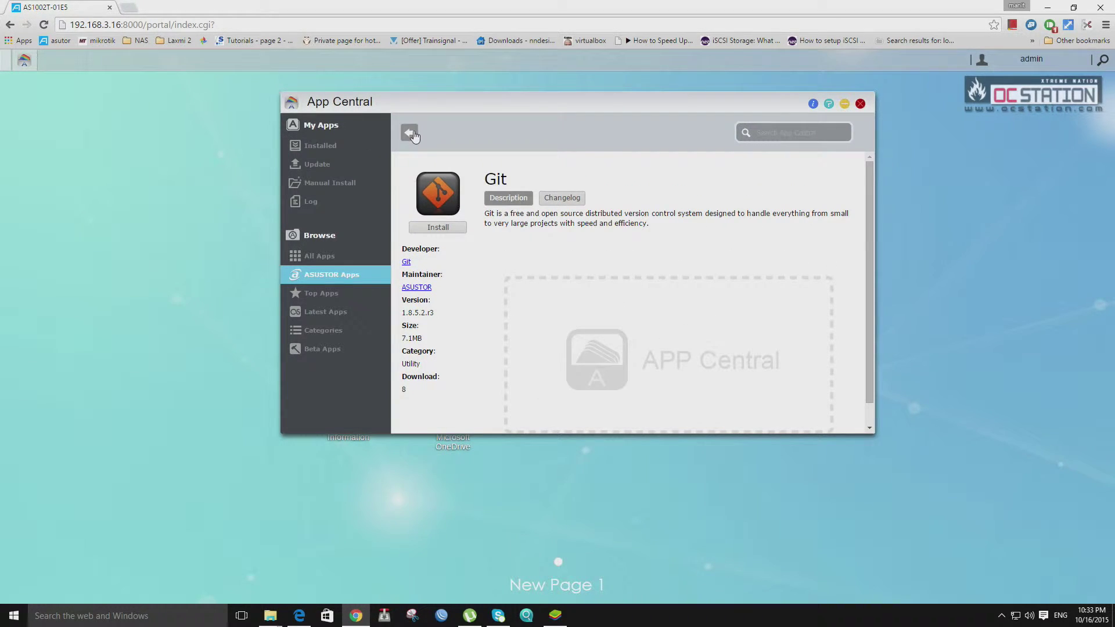
{"action": "left_click", "coordinate": [414, 135]}
{"action": "scroll", "coordinate": [800, 267], "scroll_direction": "down", "scroll_amount": 2}
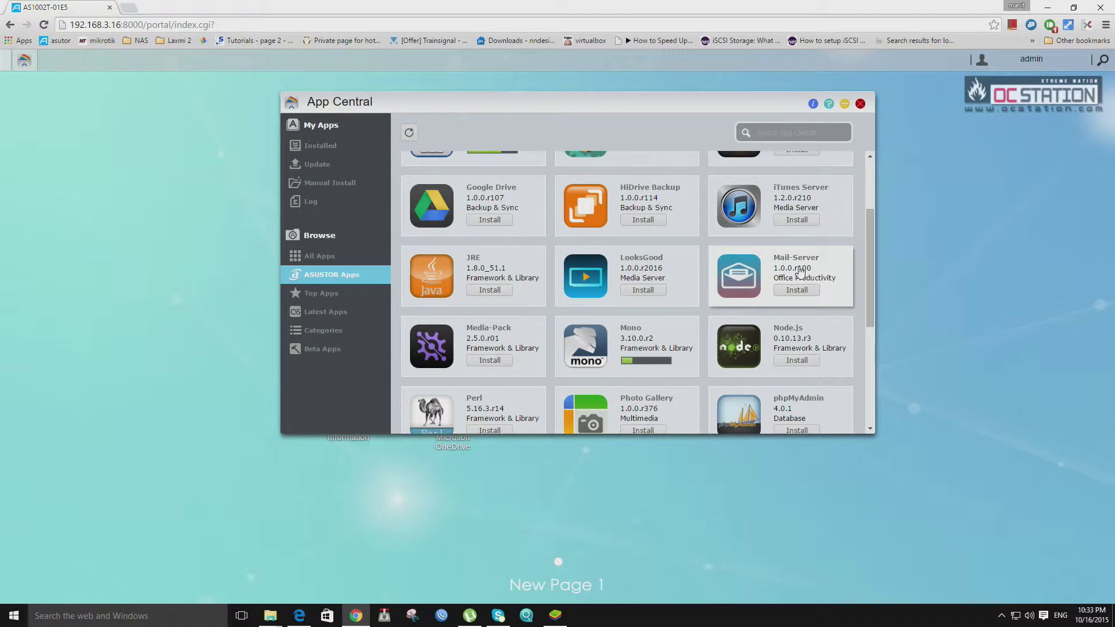
Start the Google Drive install and view HiDrive Backup's details, including its ASUSTOR maintainer website.
{"action": "scroll", "coordinate": [766, 272], "scroll_direction": "up", "scroll_amount": 1}
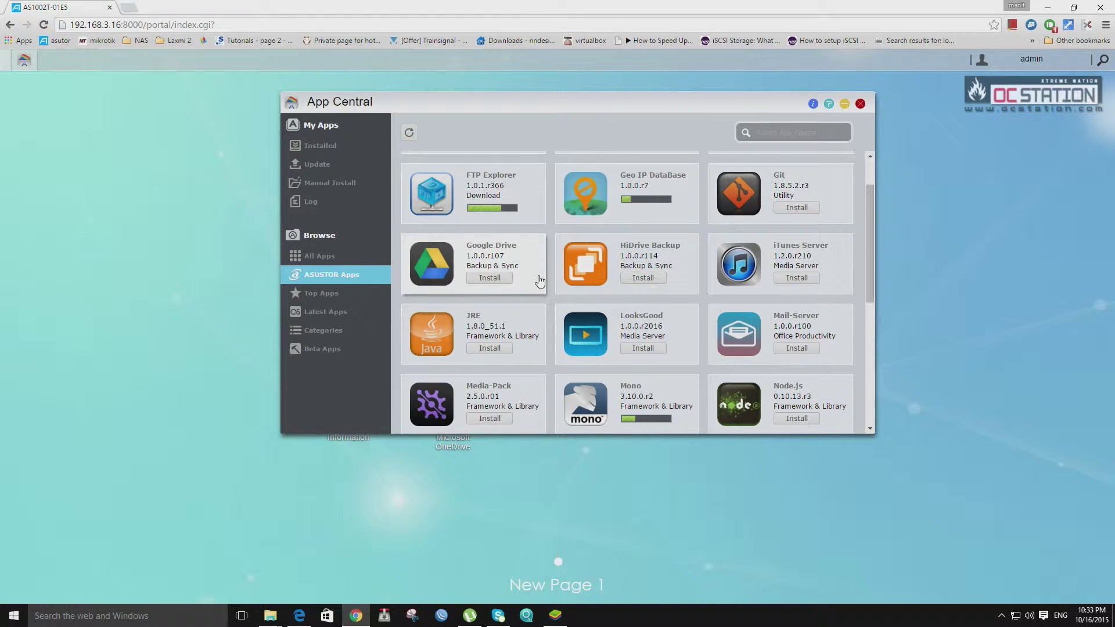
{"action": "left_click", "coordinate": [508, 279]}
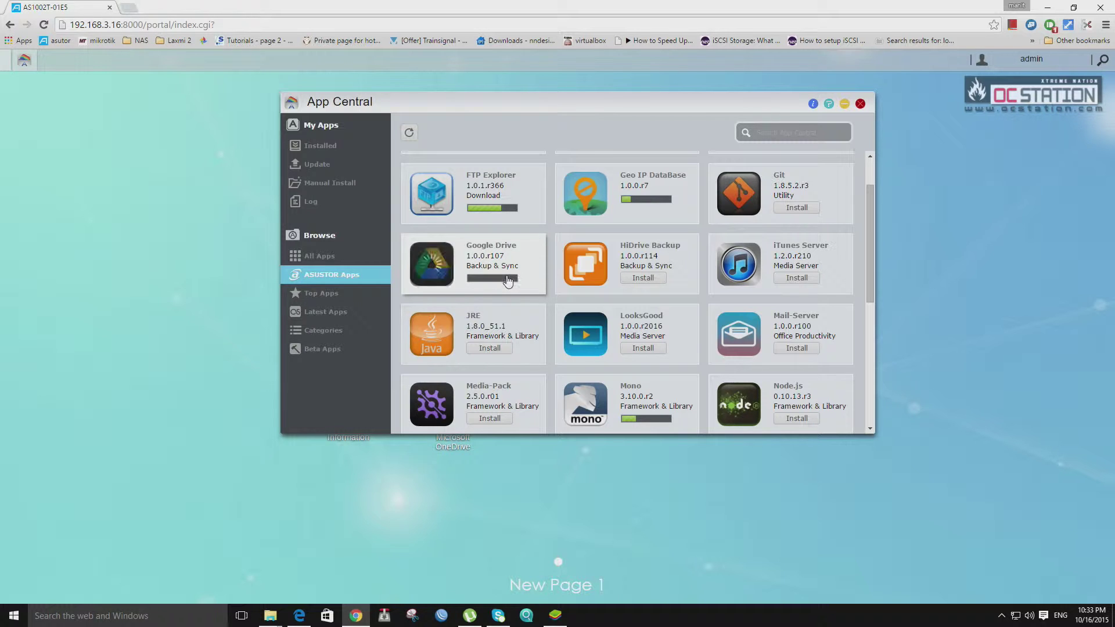
{"action": "left_click", "coordinate": [656, 259]}
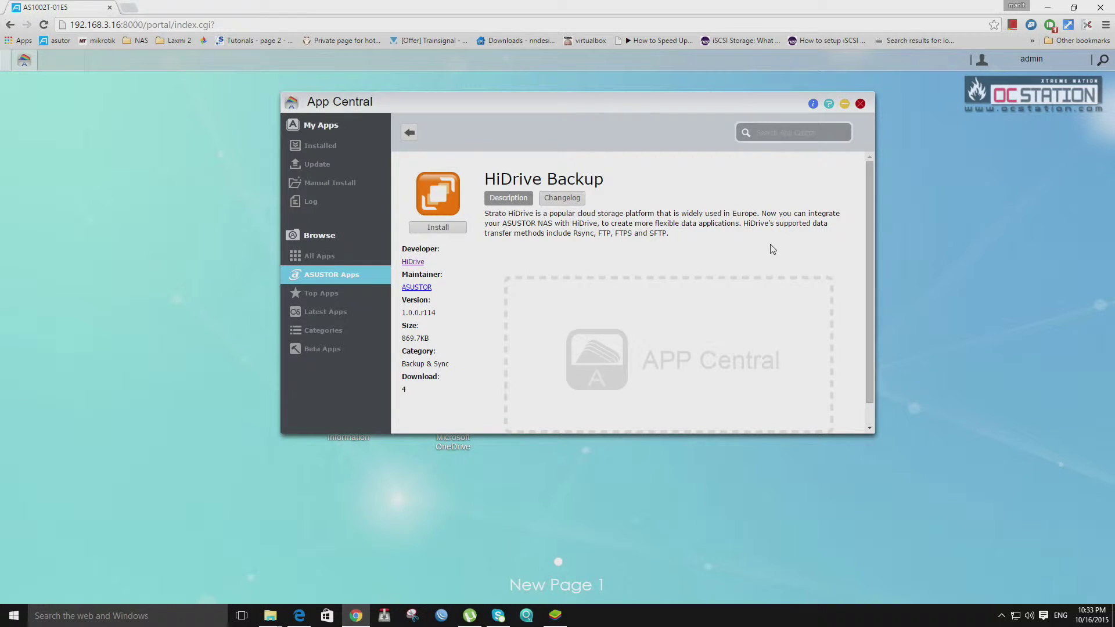
{"action": "scroll", "coordinate": [773, 249], "scroll_direction": "down", "scroll_amount": 1}
{"action": "scroll", "coordinate": [790, 291], "scroll_direction": "up", "scroll_amount": 1}
{"action": "left_click", "coordinate": [417, 286]}
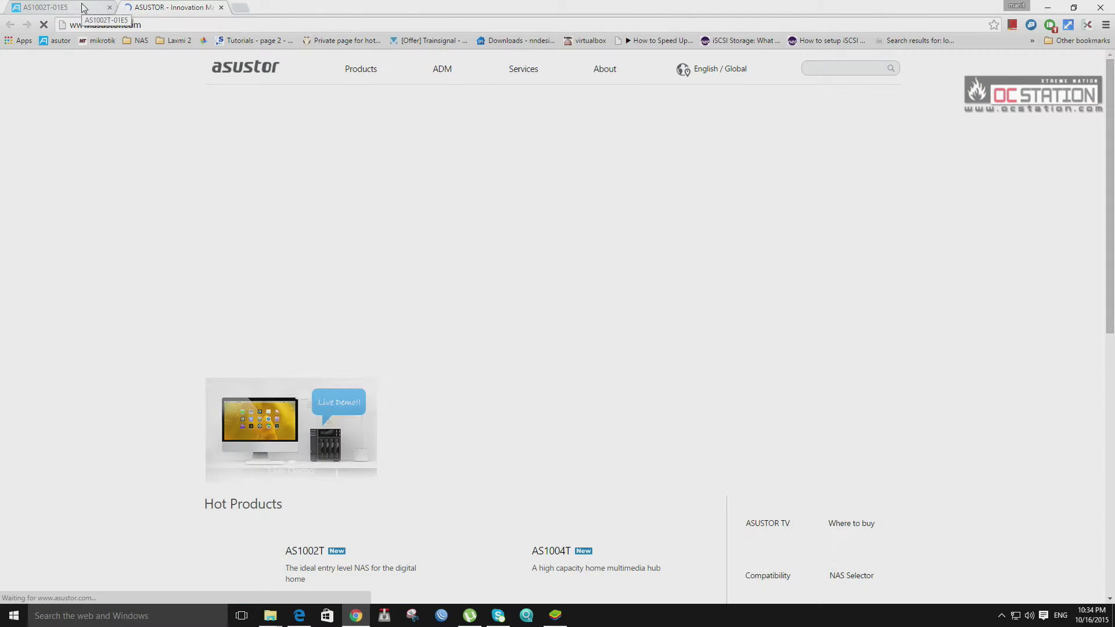
{"action": "left_click", "coordinate": [108, 6]}
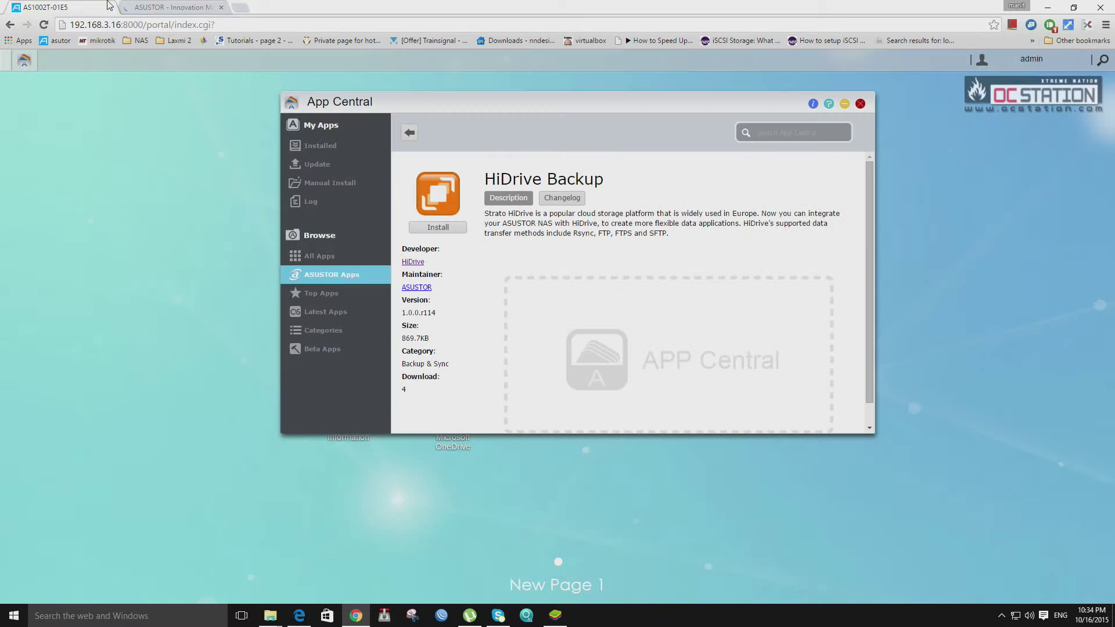
Start installing iTunes Server, LooksGood and JRE, clearing the install-limit warning.
{"action": "left_click", "coordinate": [411, 133]}
{"action": "scroll", "coordinate": [801, 273], "scroll_direction": "down", "scroll_amount": 2}
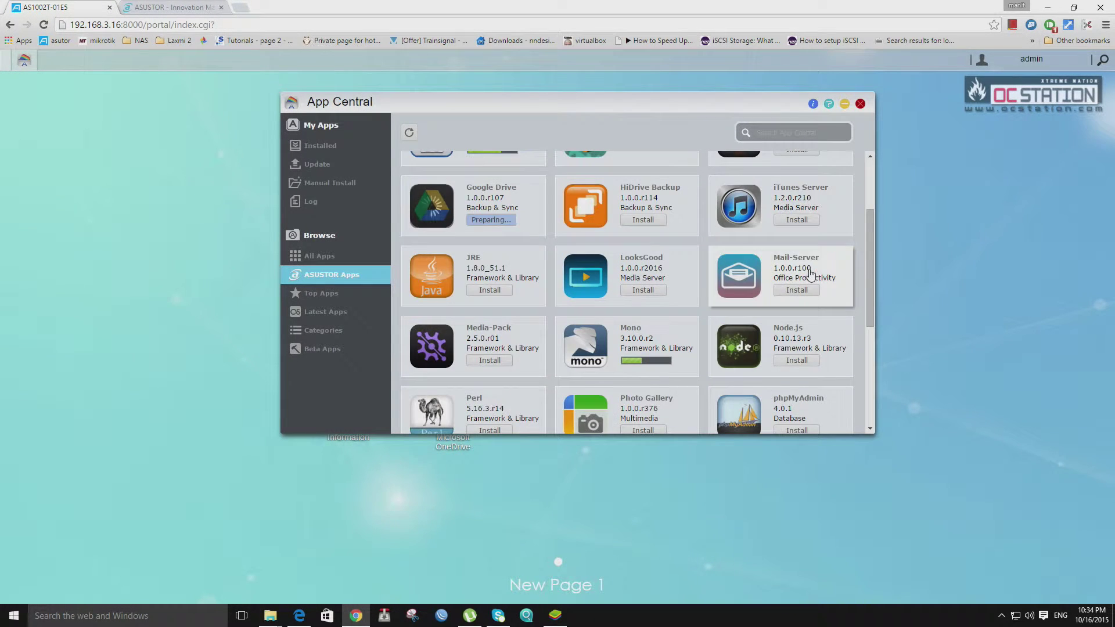
{"action": "left_click", "coordinate": [814, 225]}
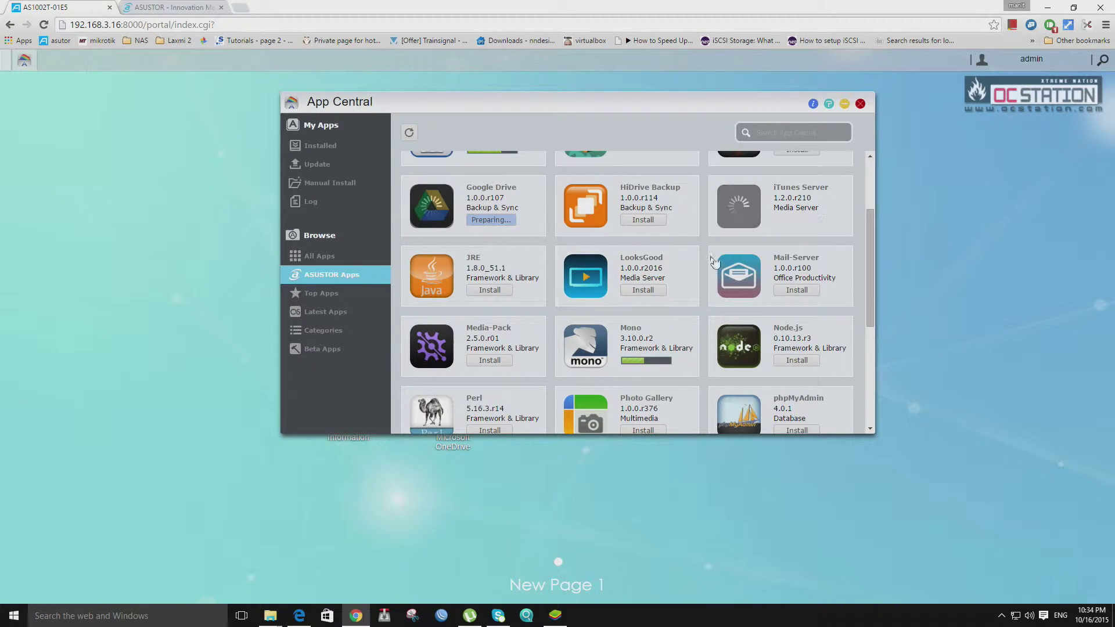
{"action": "left_click", "coordinate": [649, 291]}
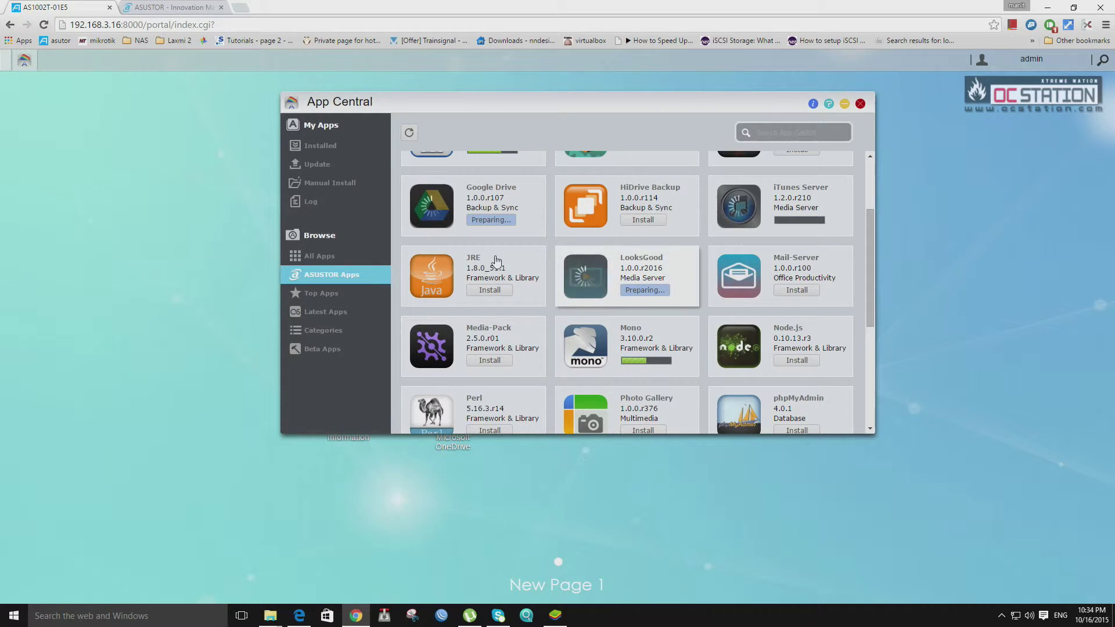
{"action": "left_click", "coordinate": [513, 277]}
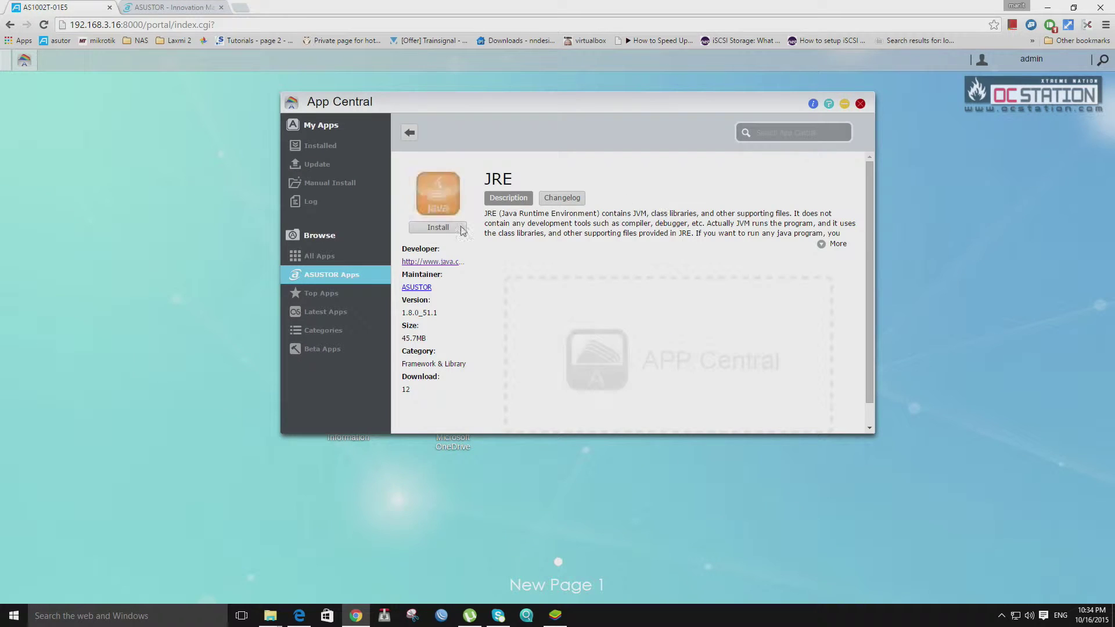
{"action": "left_click", "coordinate": [462, 230]}
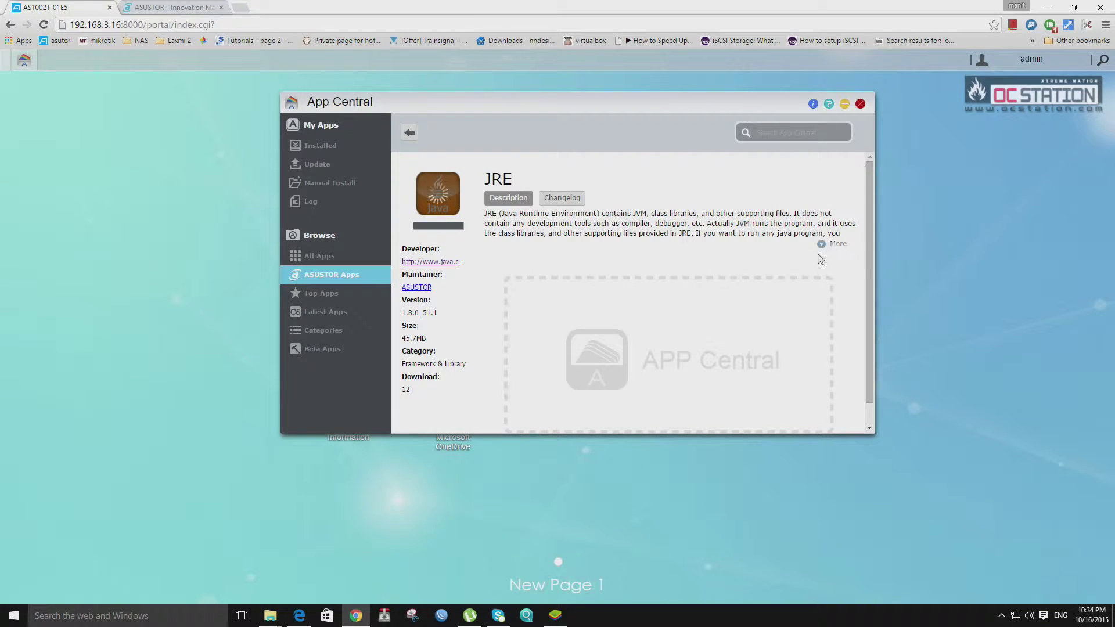
{"action": "left_click", "coordinate": [409, 132]}
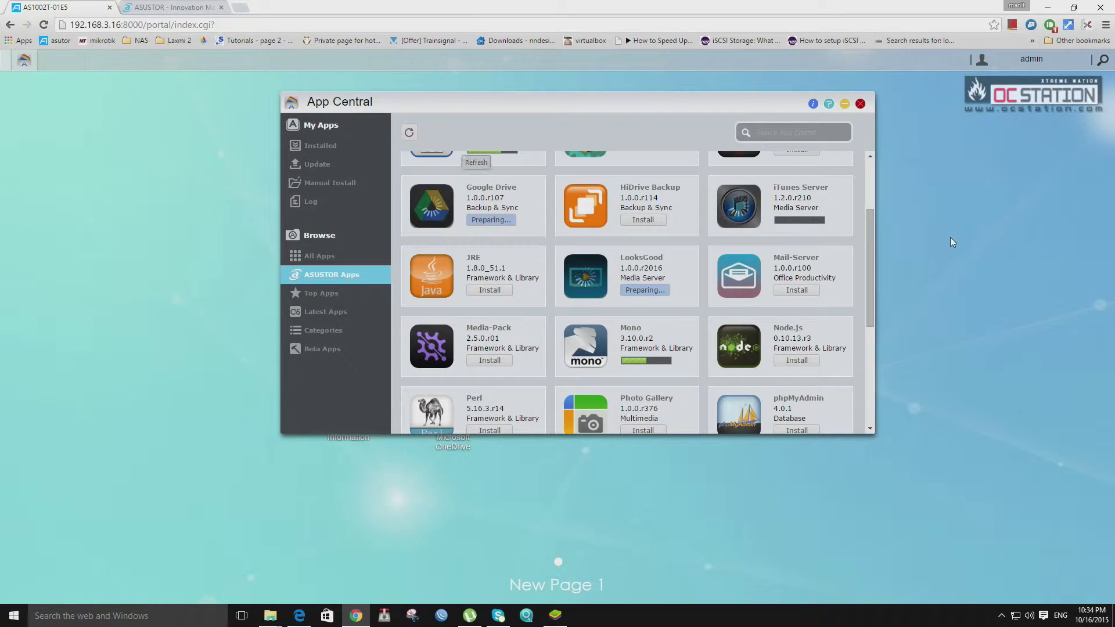
{"action": "scroll", "coordinate": [794, 294], "scroll_direction": "down", "scroll_amount": 2}
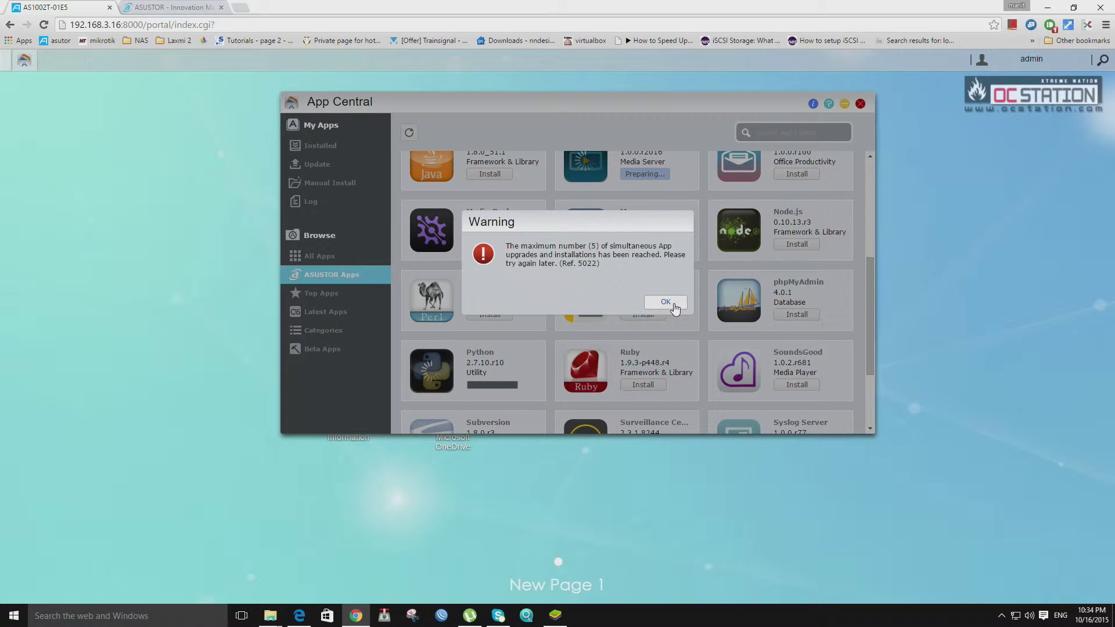
{"action": "left_click", "coordinate": [665, 303]}
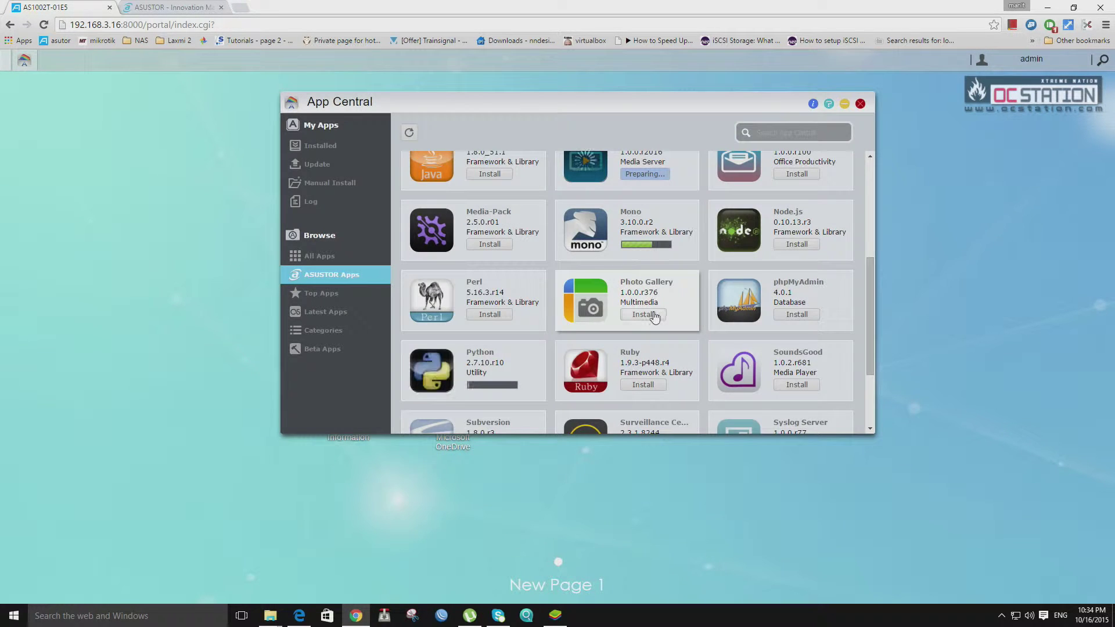
Attempt to install Takeasy and dismiss the five-simultaneous-install limit warning.
{"action": "scroll", "coordinate": [750, 212], "scroll_direction": "up", "scroll_amount": 4}
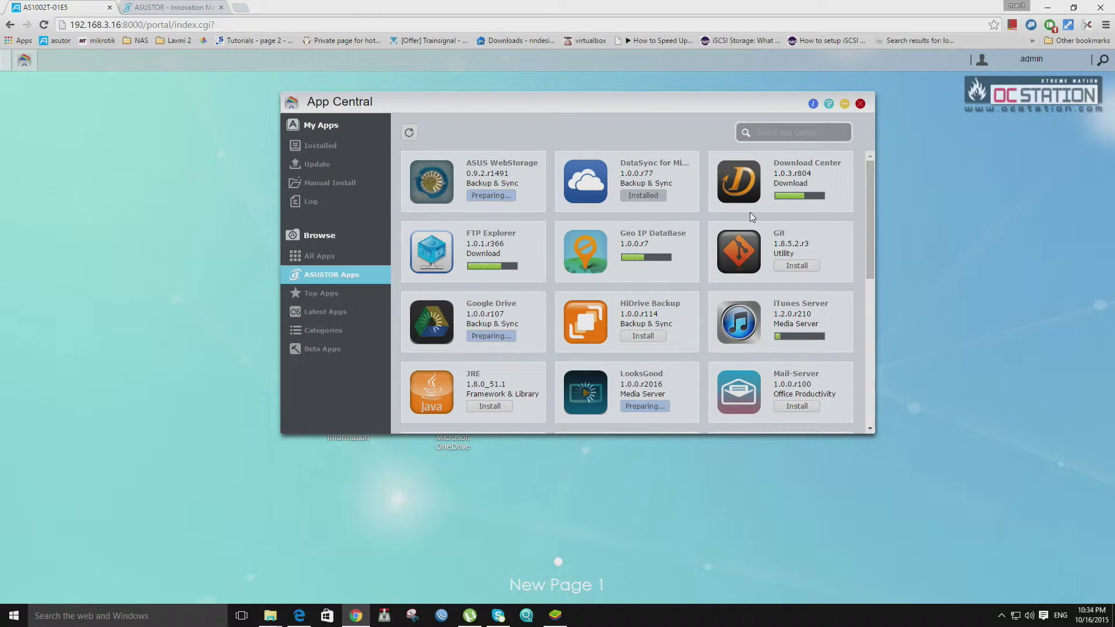
{"action": "scroll", "coordinate": [750, 212], "scroll_direction": "down", "scroll_amount": 2}
{"action": "scroll", "coordinate": [751, 213], "scroll_direction": "down", "scroll_amount": 5}
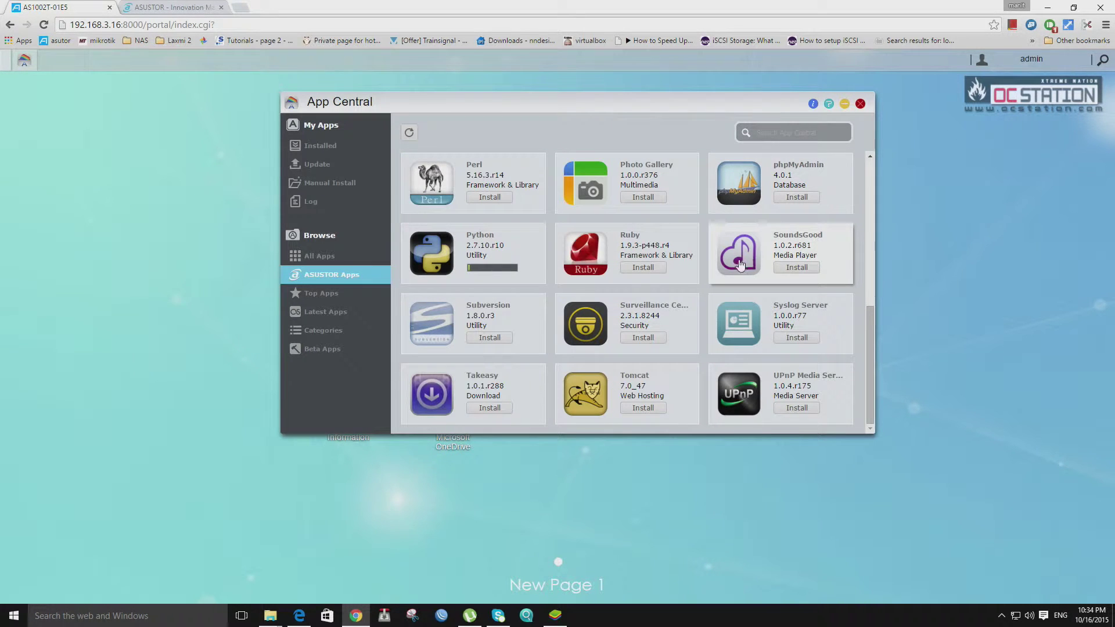
{"action": "scroll", "coordinate": [662, 308], "scroll_direction": "up", "scroll_amount": 2}
{"action": "scroll", "coordinate": [641, 281], "scroll_direction": "down", "scroll_amount": 2}
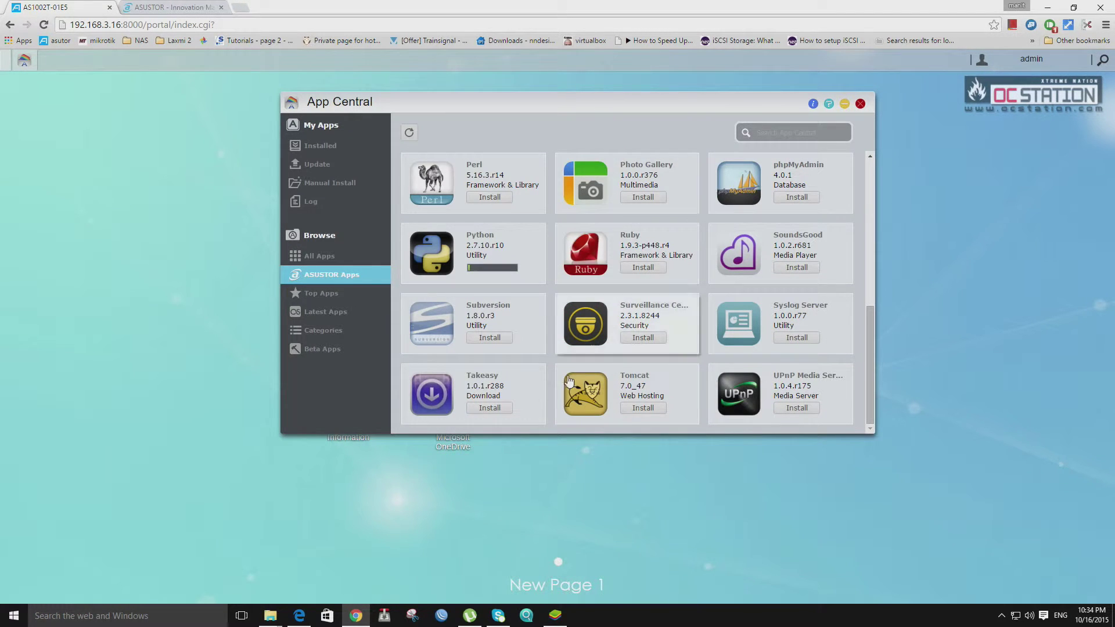
{"action": "scroll", "coordinate": [582, 194], "scroll_direction": "up", "scroll_amount": 5}
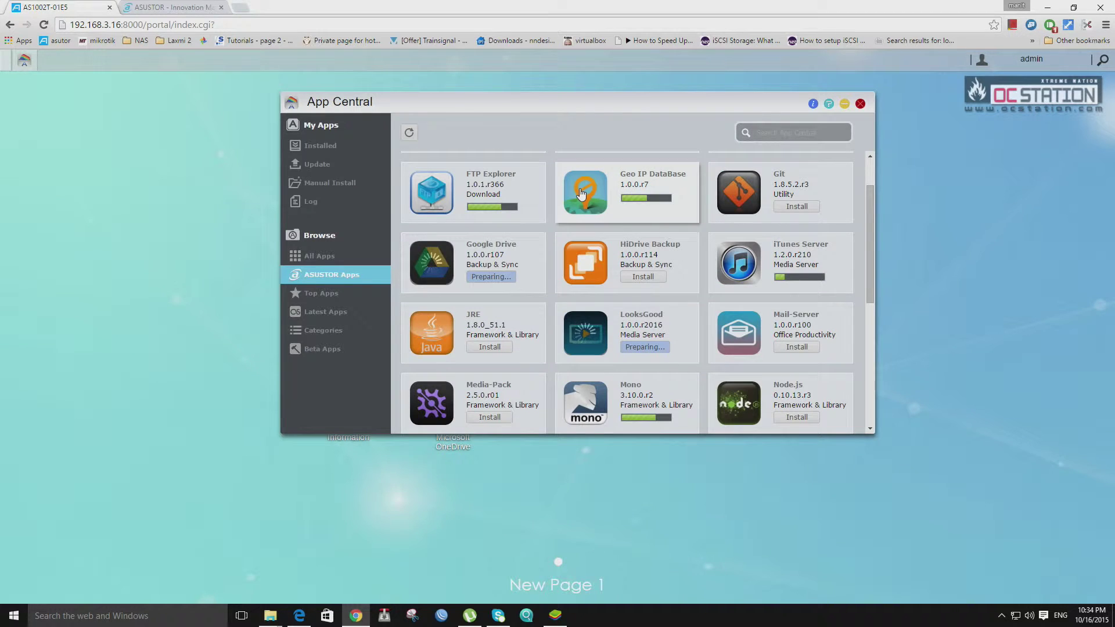
{"action": "scroll", "coordinate": [582, 193], "scroll_direction": "up", "scroll_amount": 1}
{"action": "scroll", "coordinate": [580, 193], "scroll_direction": "down", "scroll_amount": 5}
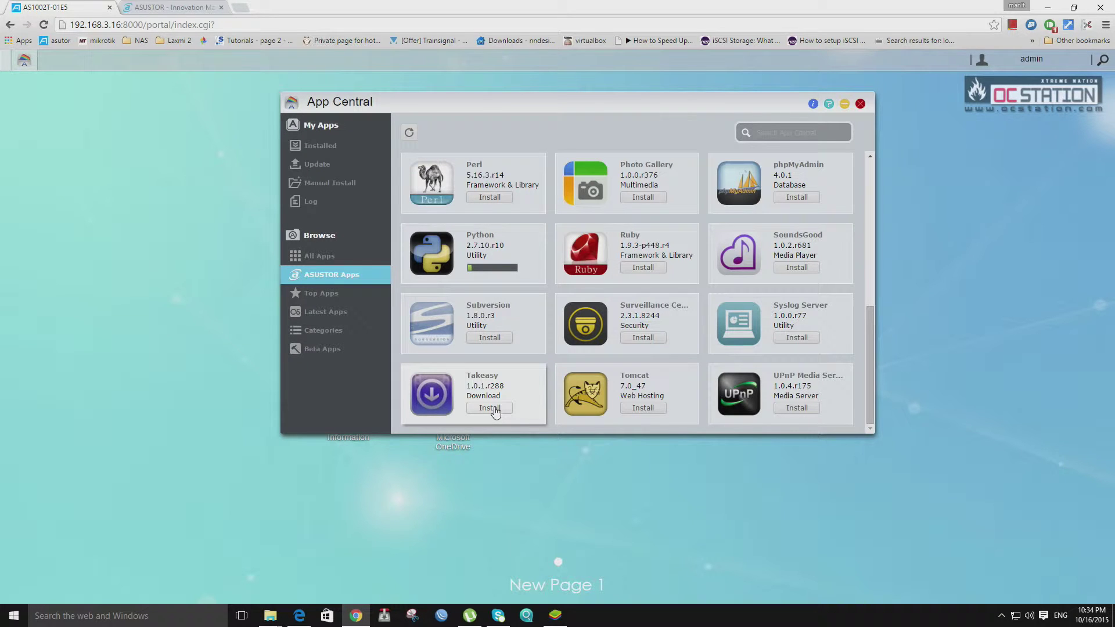
{"action": "left_click", "coordinate": [494, 408]}
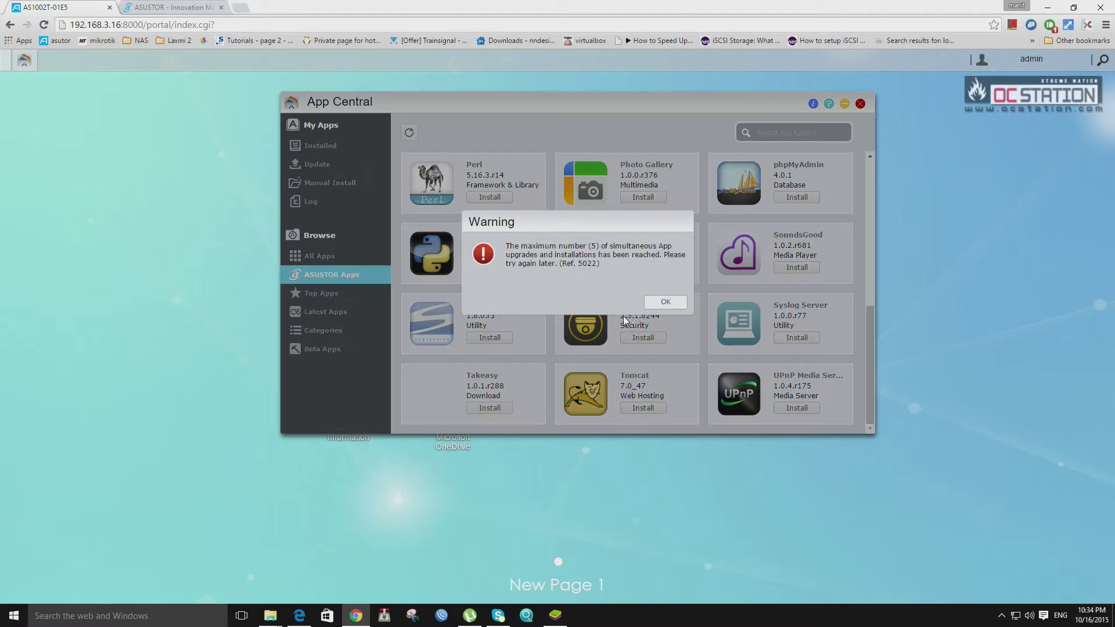
{"action": "left_click", "coordinate": [662, 303]}
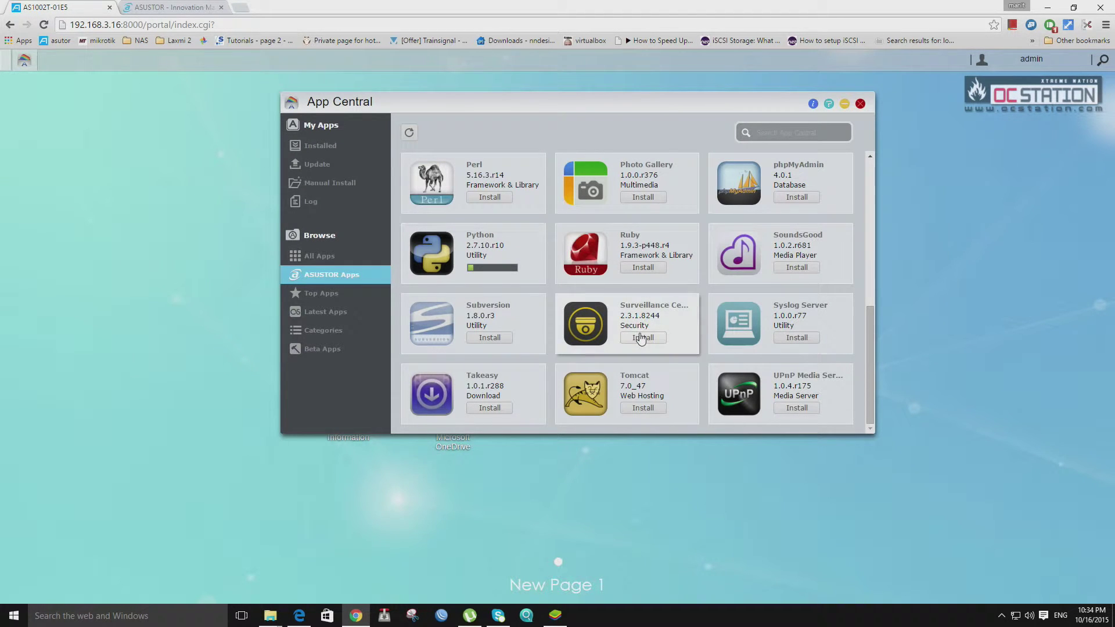
{"action": "scroll", "coordinate": [662, 302], "scroll_direction": "up", "scroll_amount": 10}
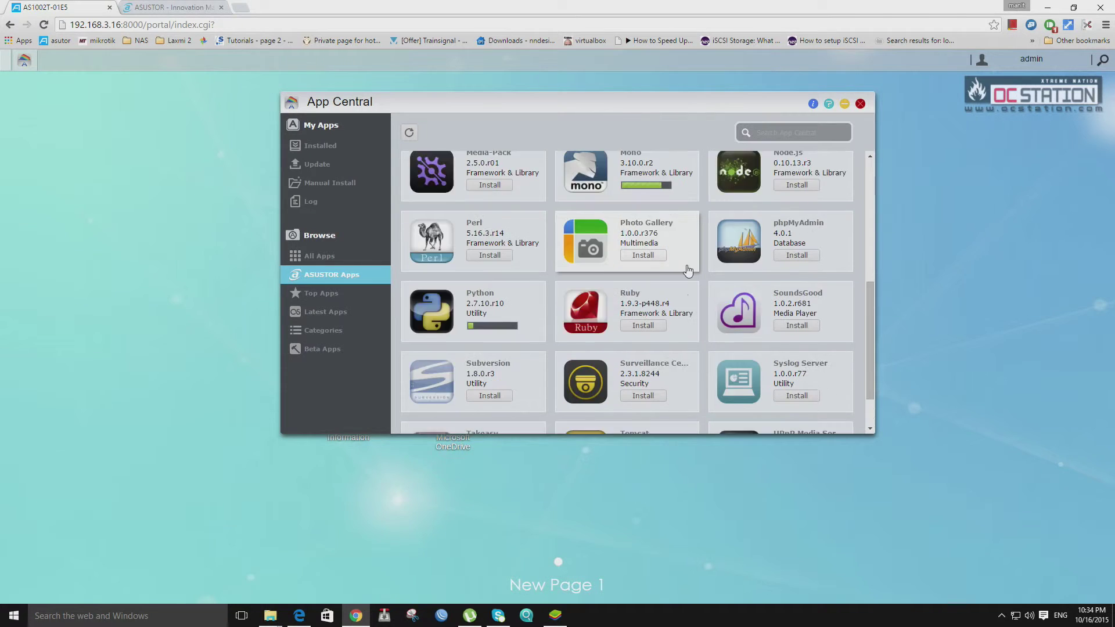
{"action": "scroll", "coordinate": [680, 307], "scroll_direction": "down", "scroll_amount": 3}
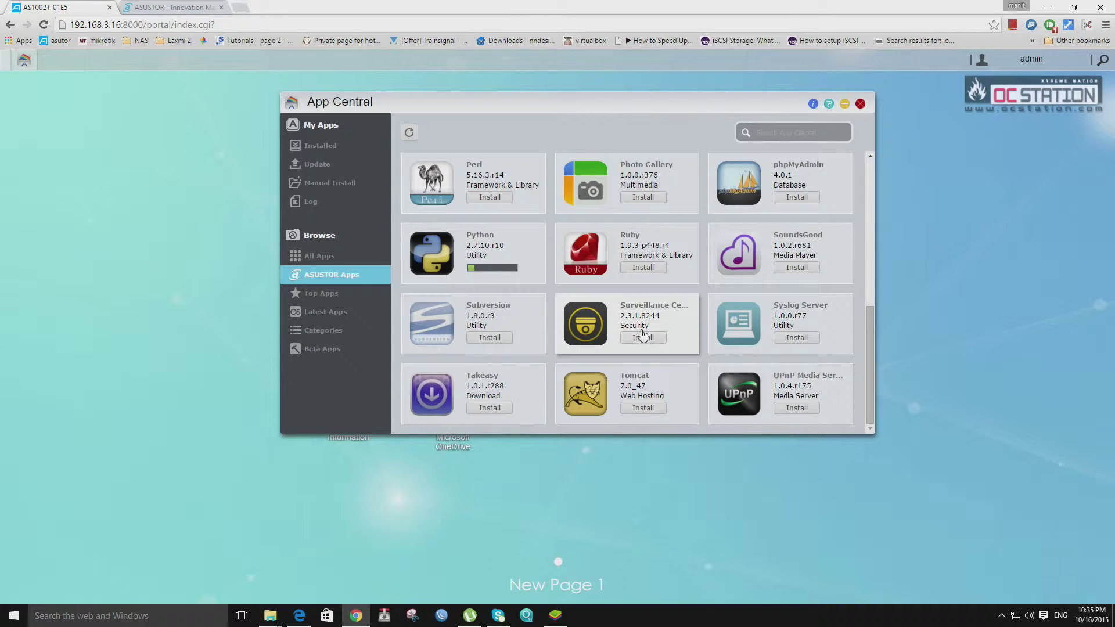
List Top Apps and try installing Gallery 3, accepting the five-install limit warning.
{"action": "left_click", "coordinate": [326, 294]}
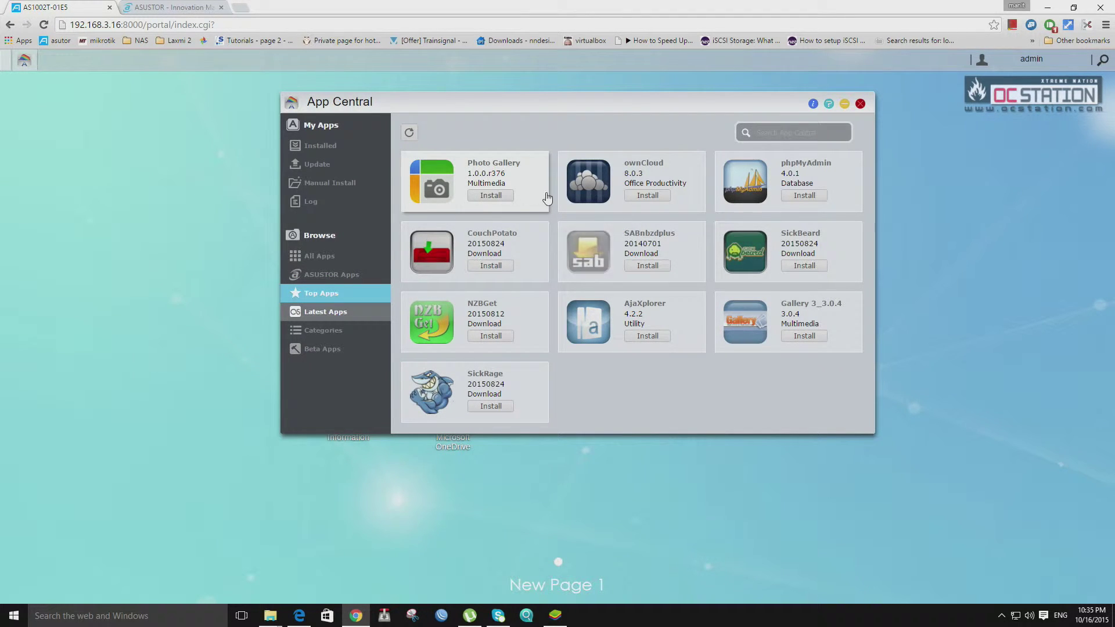
{"action": "left_click", "coordinate": [812, 337]}
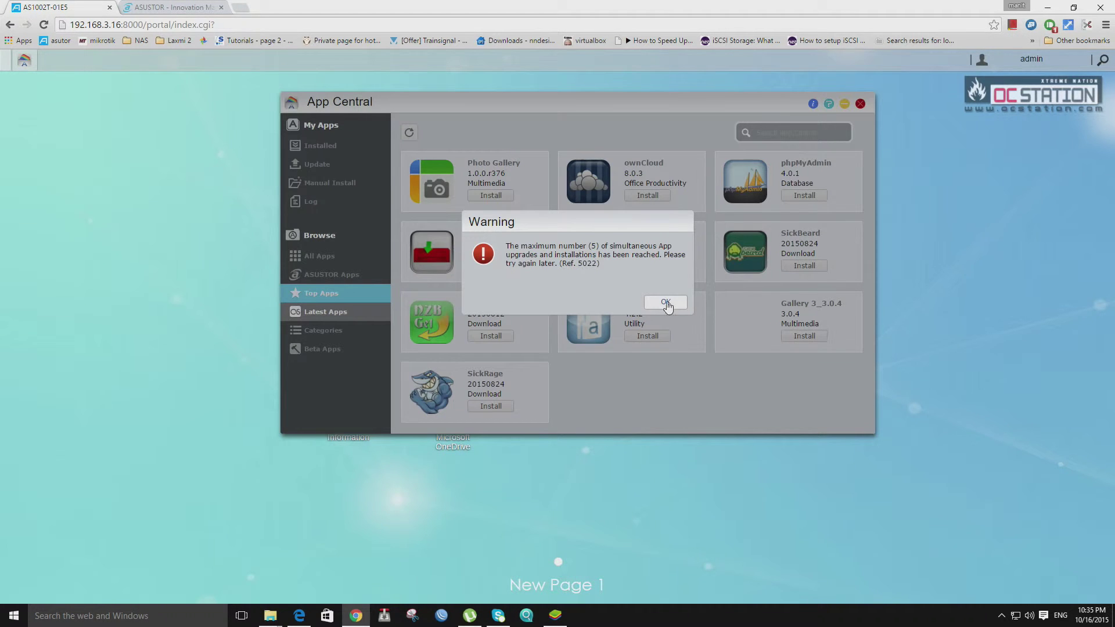
{"action": "left_click", "coordinate": [674, 302]}
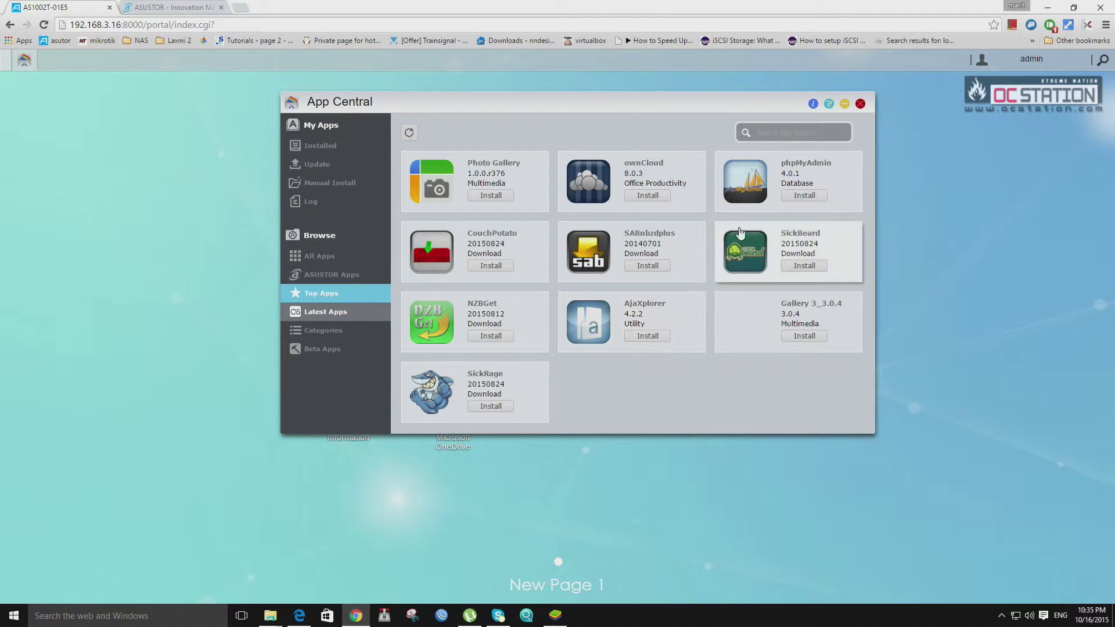
Browse the Latest Apps list and look over Hi-Res Player's details.
{"action": "left_click", "coordinate": [353, 313]}
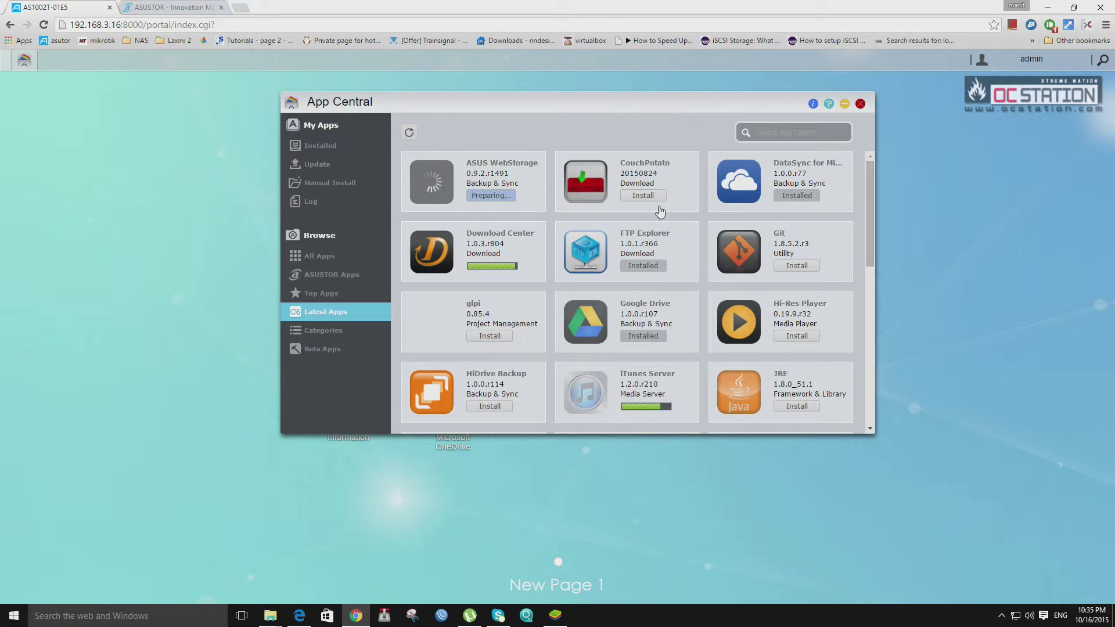
{"action": "scroll", "coordinate": [641, 249], "scroll_direction": "down", "scroll_amount": 2}
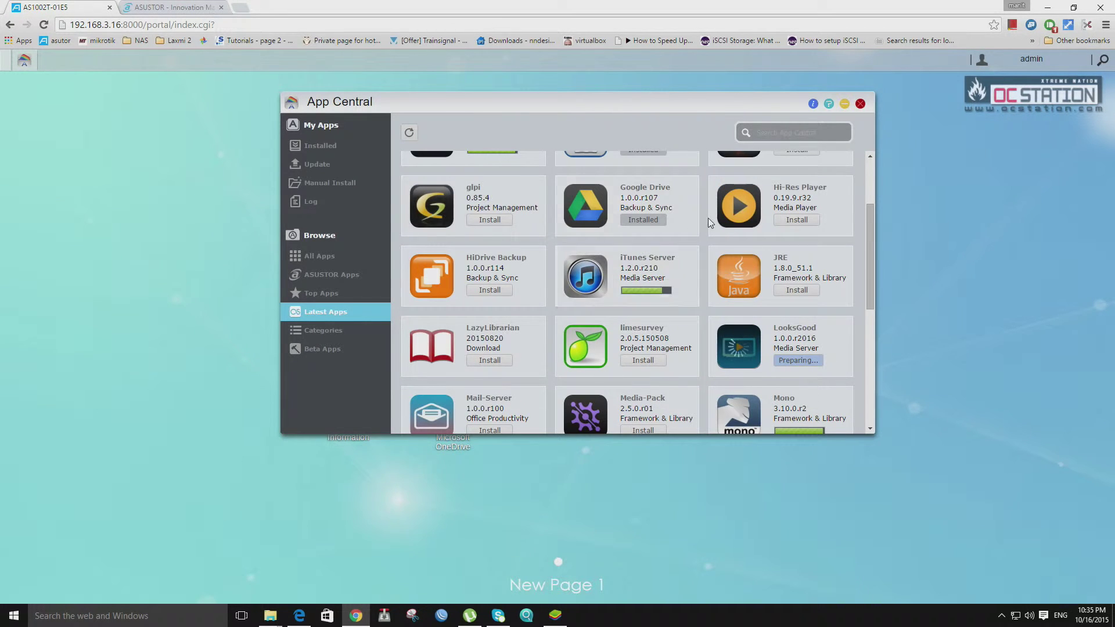
{"action": "left_click", "coordinate": [790, 185]}
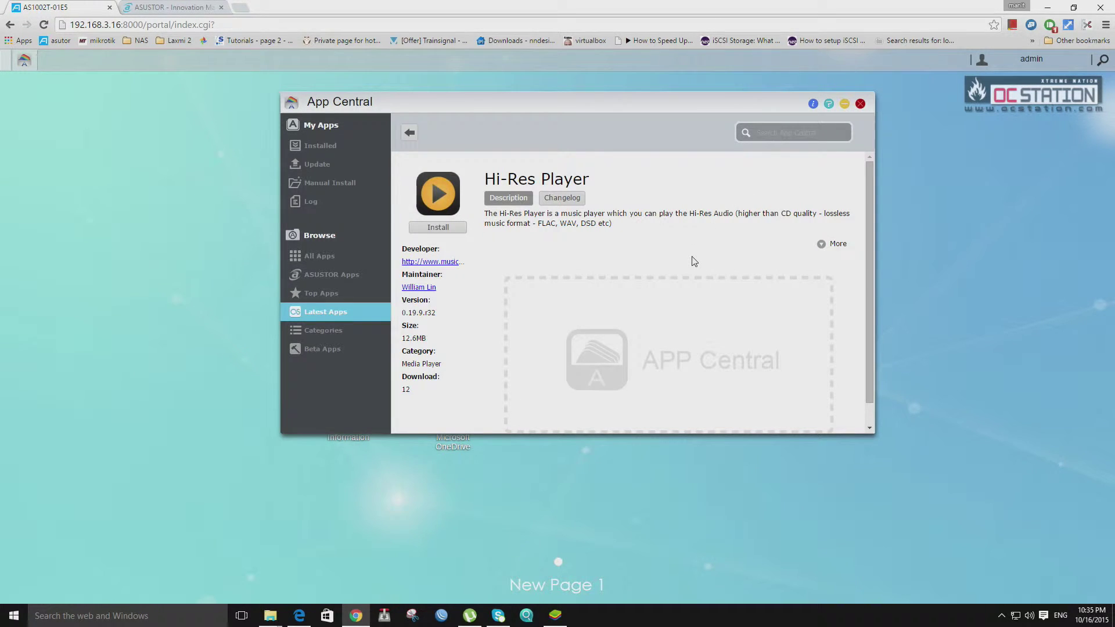
{"action": "scroll", "coordinate": [694, 261], "scroll_direction": "down", "scroll_amount": 1}
{"action": "scroll", "coordinate": [686, 279], "scroll_direction": "up", "scroll_amount": 1}
{"action": "left_click", "coordinate": [407, 136]}
Start installing Syslog Server from the Latest Apps list.
{"action": "scroll", "coordinate": [773, 296], "scroll_direction": "down", "scroll_amount": 5}
{"action": "scroll", "coordinate": [776, 300], "scroll_direction": "down", "scroll_amount": 2}
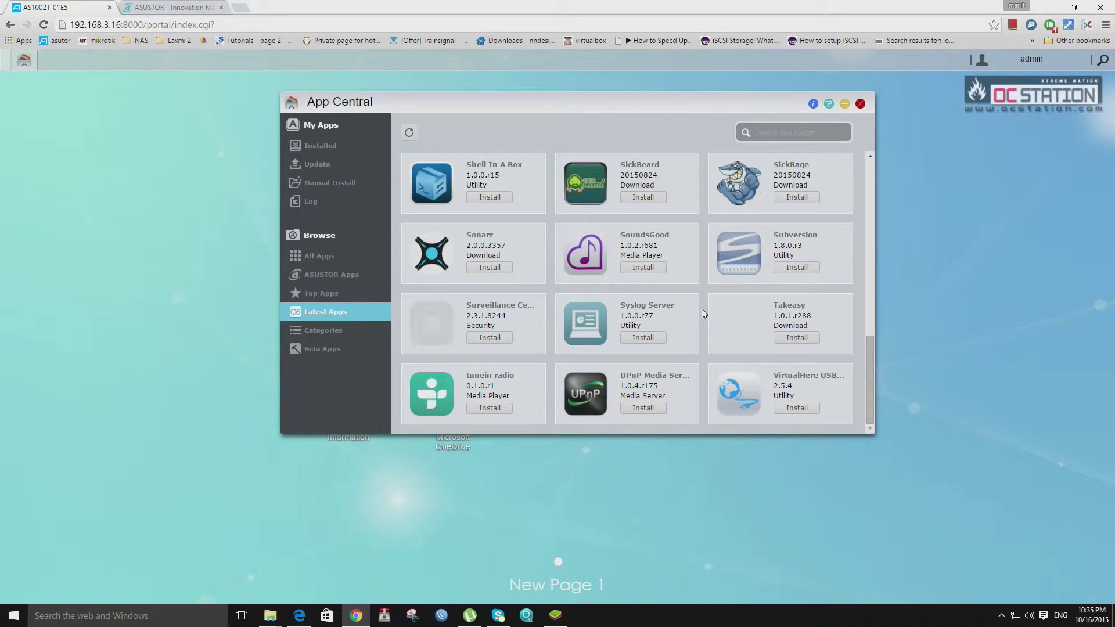
{"action": "left_click", "coordinate": [655, 342]}
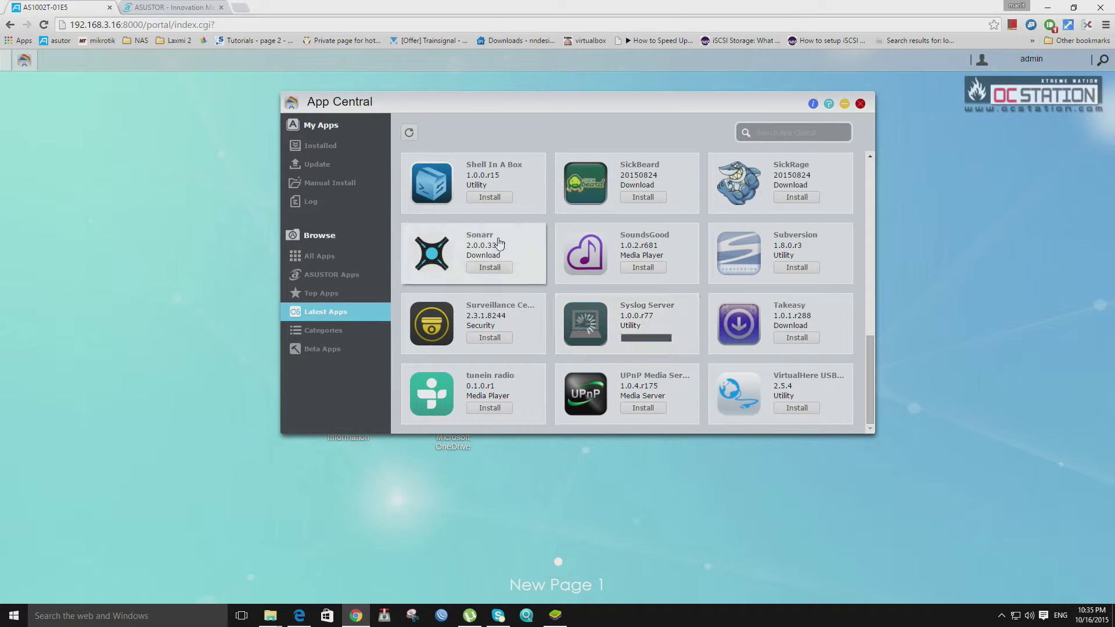
Browse the App Central categories overview.
{"action": "left_click", "coordinate": [347, 331]}
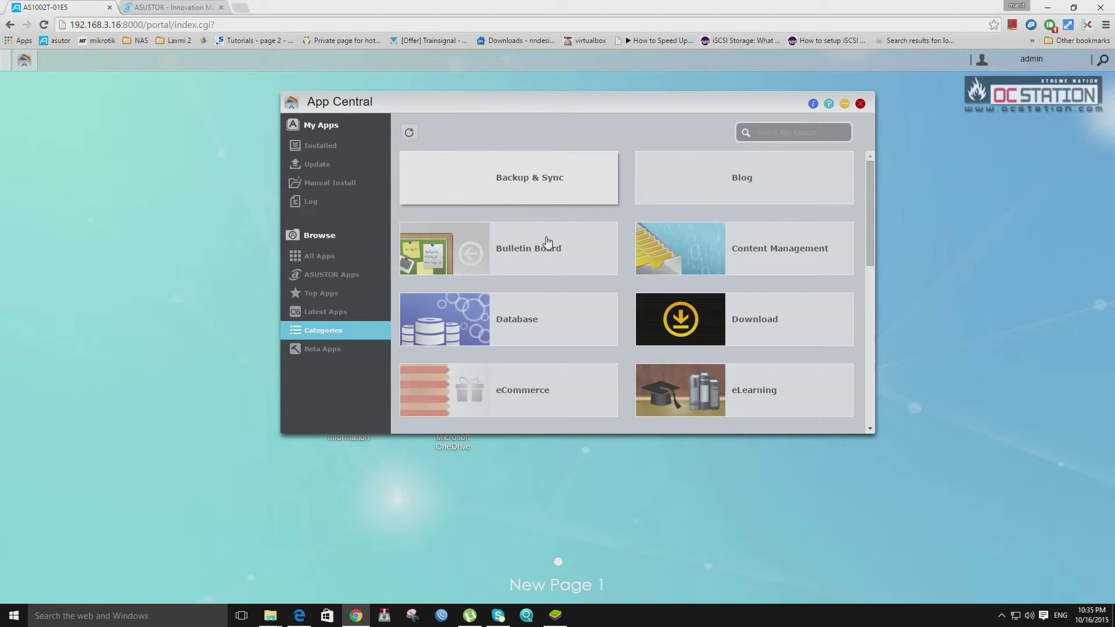
{"action": "scroll", "coordinate": [549, 256], "scroll_direction": "down", "scroll_amount": 8}
{"action": "scroll", "coordinate": [551, 264], "scroll_direction": "up", "scroll_amount": 6}
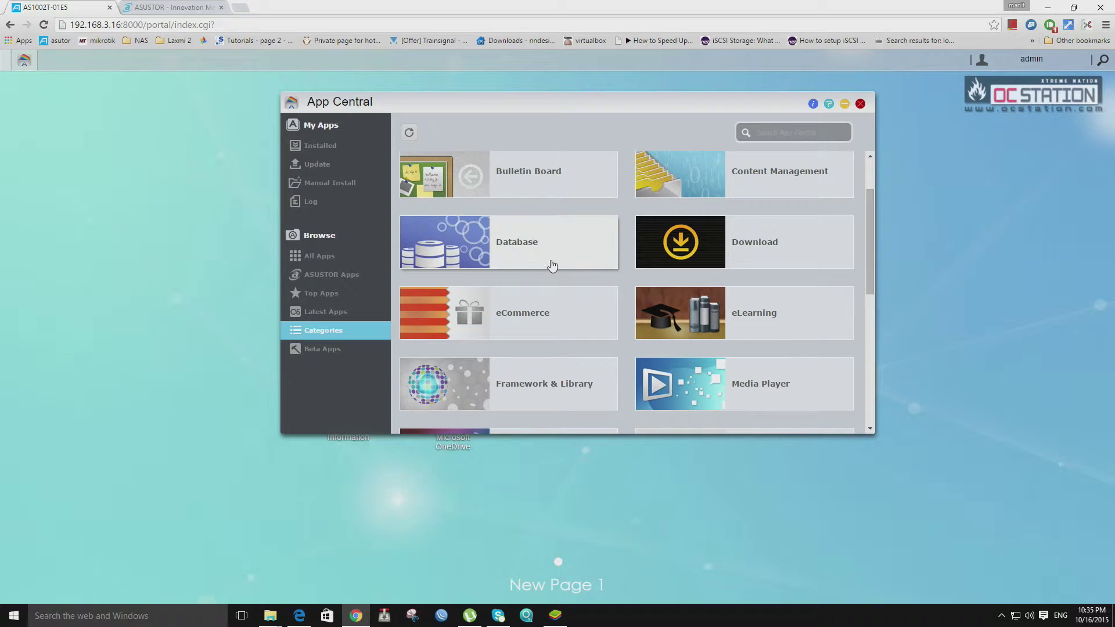
{"action": "scroll", "coordinate": [552, 264], "scroll_direction": "up", "scroll_amount": 1}
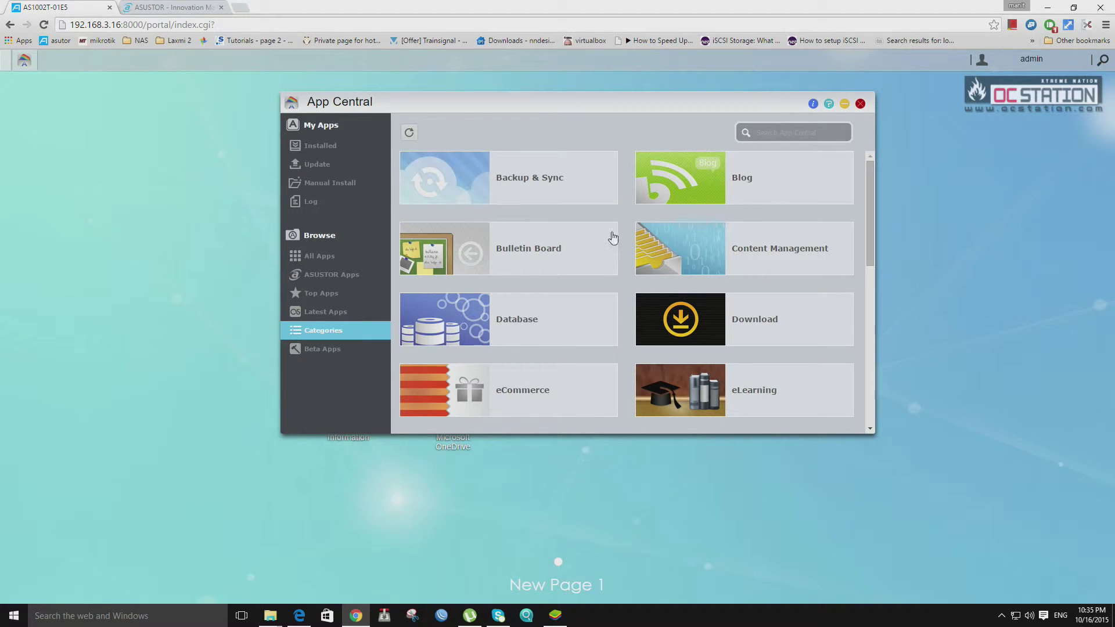
{"action": "scroll", "coordinate": [613, 236], "scroll_direction": "down", "scroll_amount": 1}
{"action": "scroll", "coordinate": [611, 238], "scroll_direction": "up", "scroll_amount": 1}
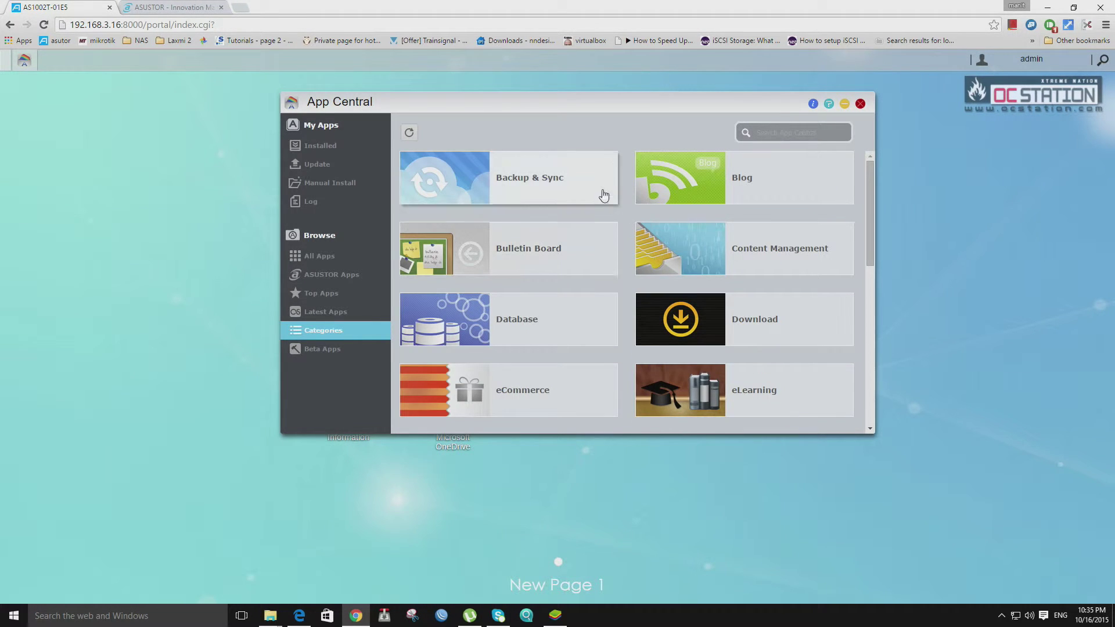
{"action": "scroll", "coordinate": [531, 378], "scroll_direction": "down", "scroll_amount": 2}
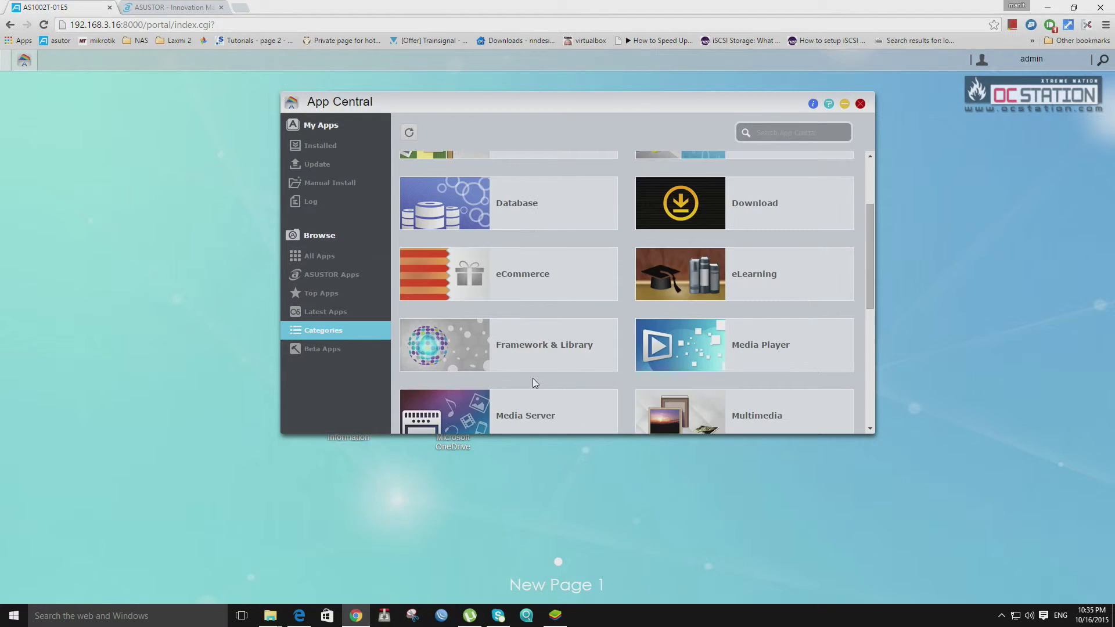
{"action": "scroll", "coordinate": [532, 378], "scroll_direction": "down", "scroll_amount": 1}
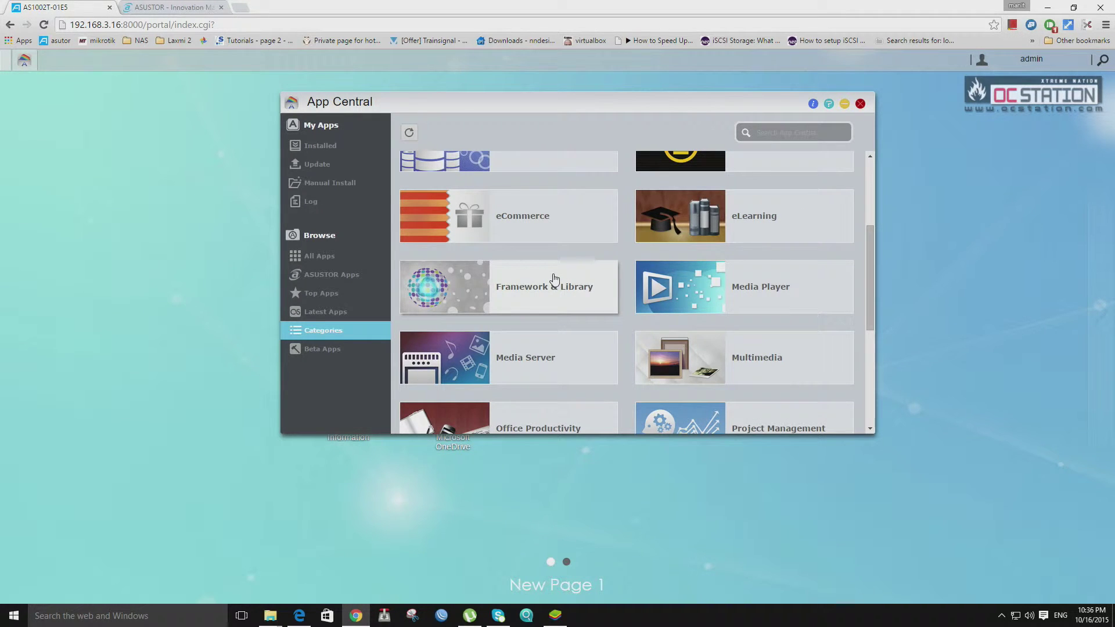
{"action": "scroll", "coordinate": [555, 291], "scroll_direction": "down", "scroll_amount": 2}
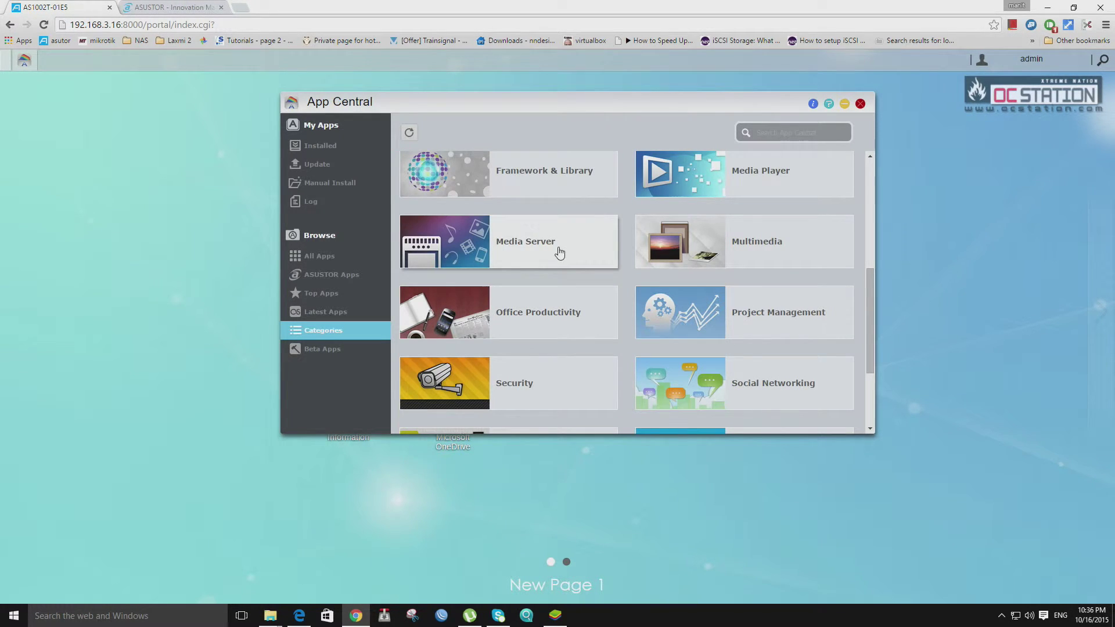
Install UPnP Media Server from the Media Server category and return to Categories.
{"action": "left_click", "coordinate": [559, 252]}
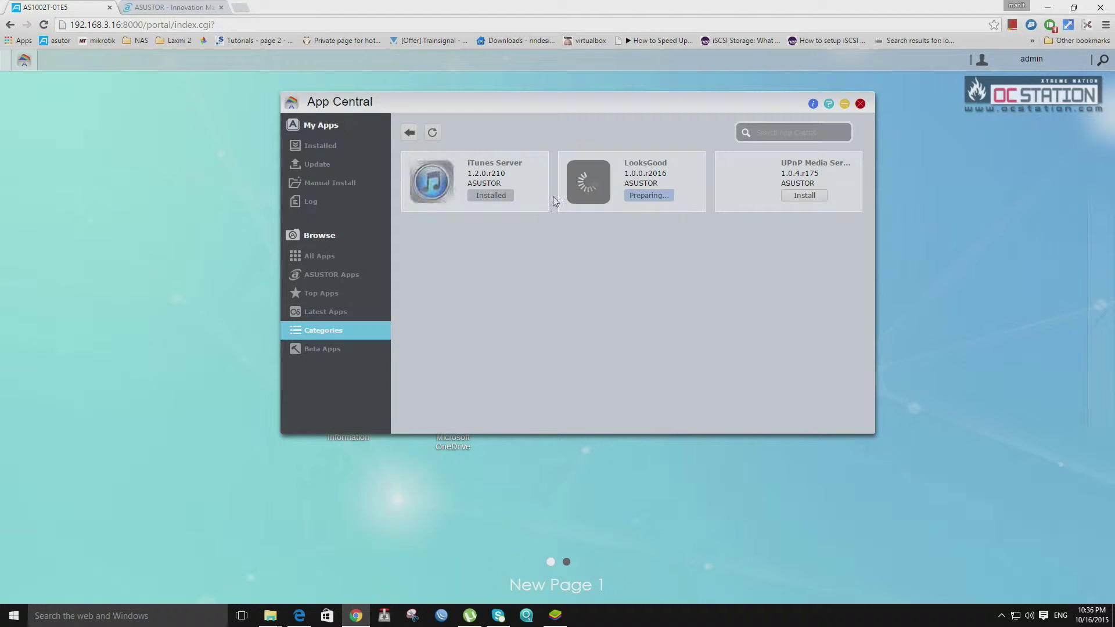
{"action": "left_click", "coordinate": [811, 195]}
{"action": "left_click", "coordinate": [409, 134]}
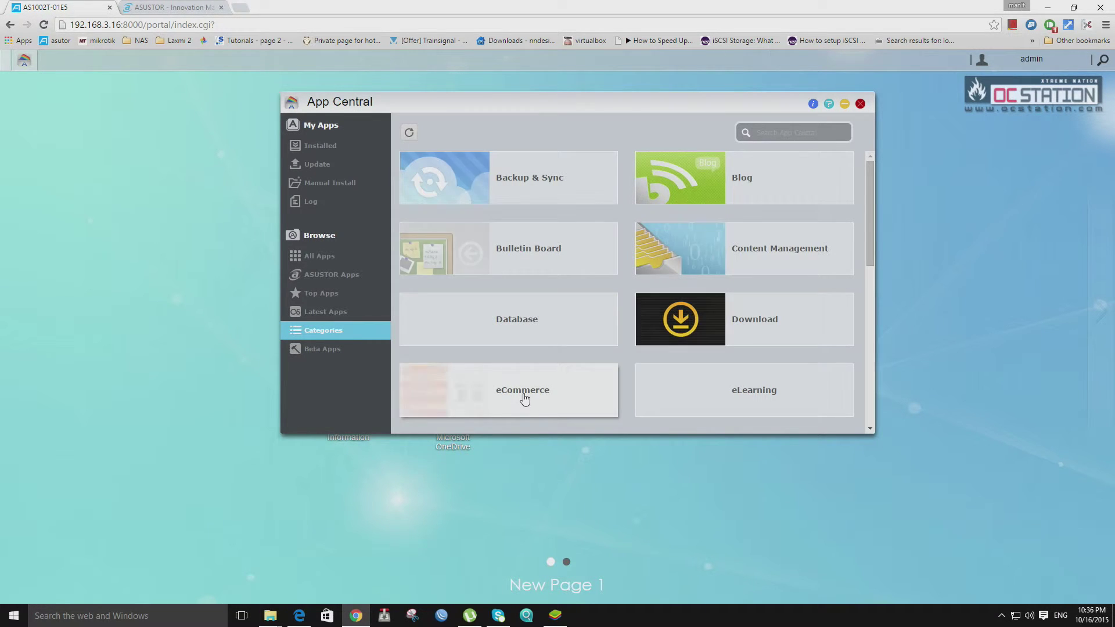
{"action": "scroll", "coordinate": [555, 286], "scroll_direction": "down", "scroll_amount": 4}
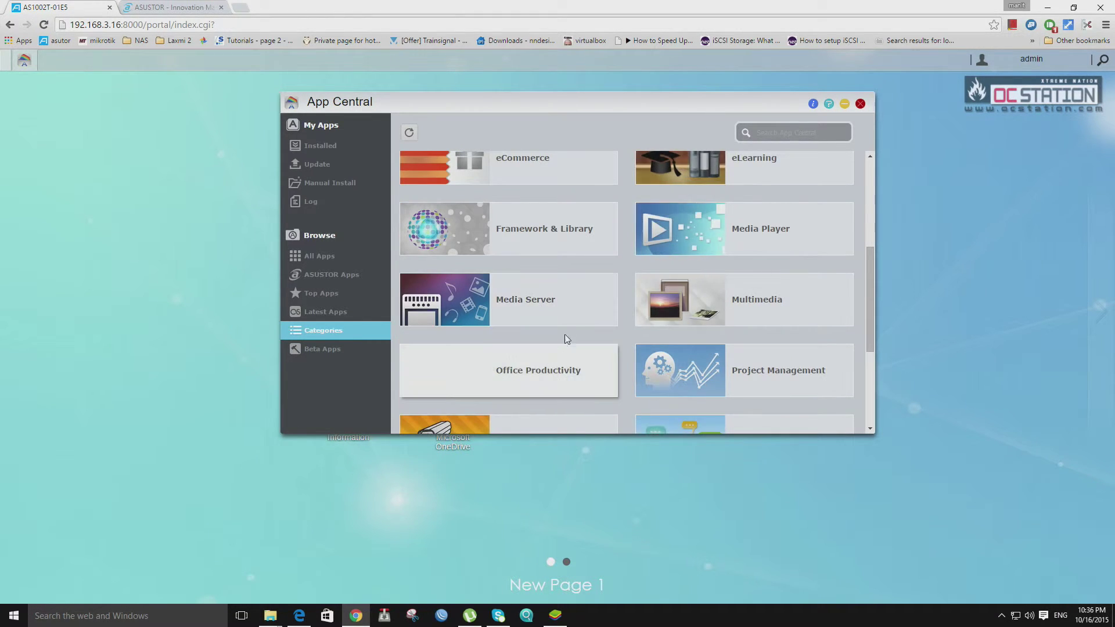
Install elFinder from the Office Productivity category after viewing its details.
{"action": "left_click", "coordinate": [525, 381]}
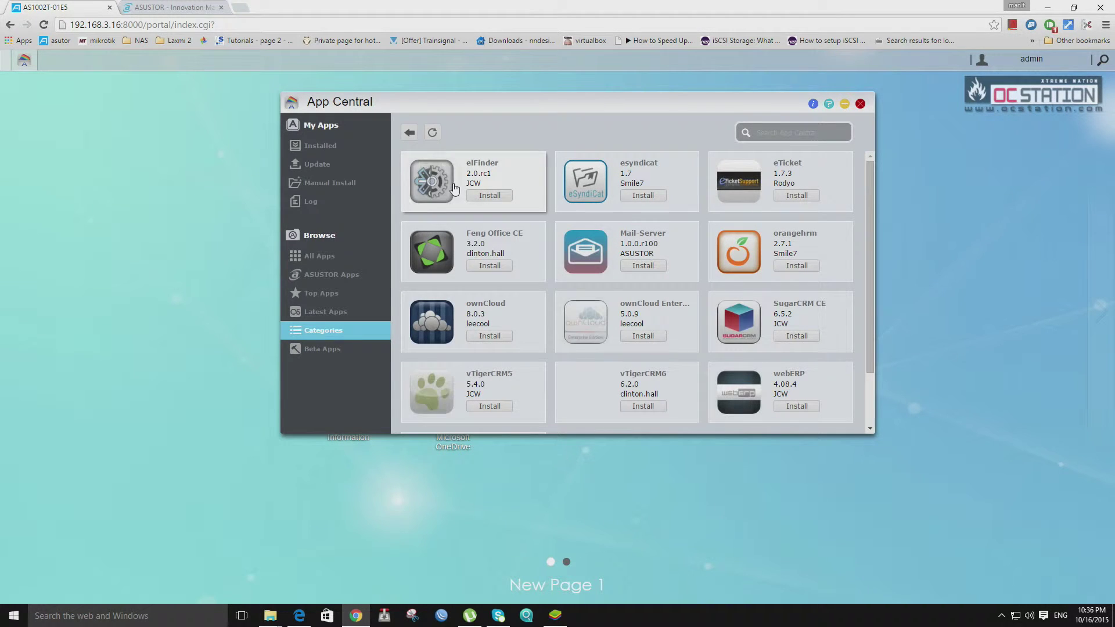
{"action": "left_click", "coordinate": [480, 169]}
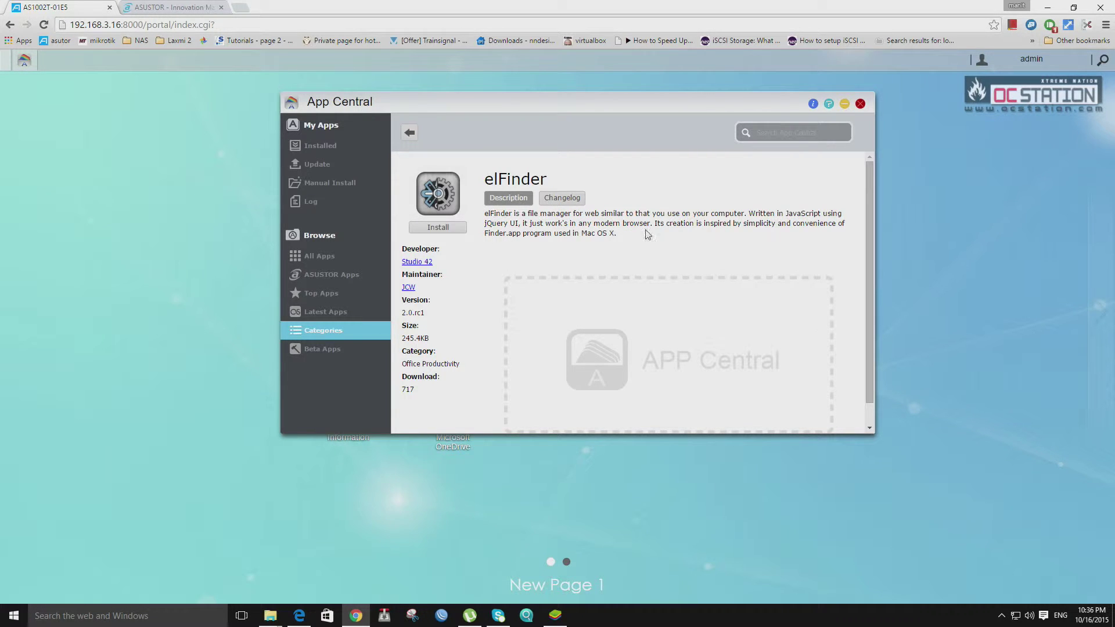
{"action": "scroll", "coordinate": [695, 276], "scroll_direction": "down", "scroll_amount": 1}
{"action": "scroll", "coordinate": [567, 281], "scroll_direction": "up", "scroll_amount": 1}
{"action": "left_click", "coordinate": [443, 226]}
{"action": "left_click", "coordinate": [410, 133]}
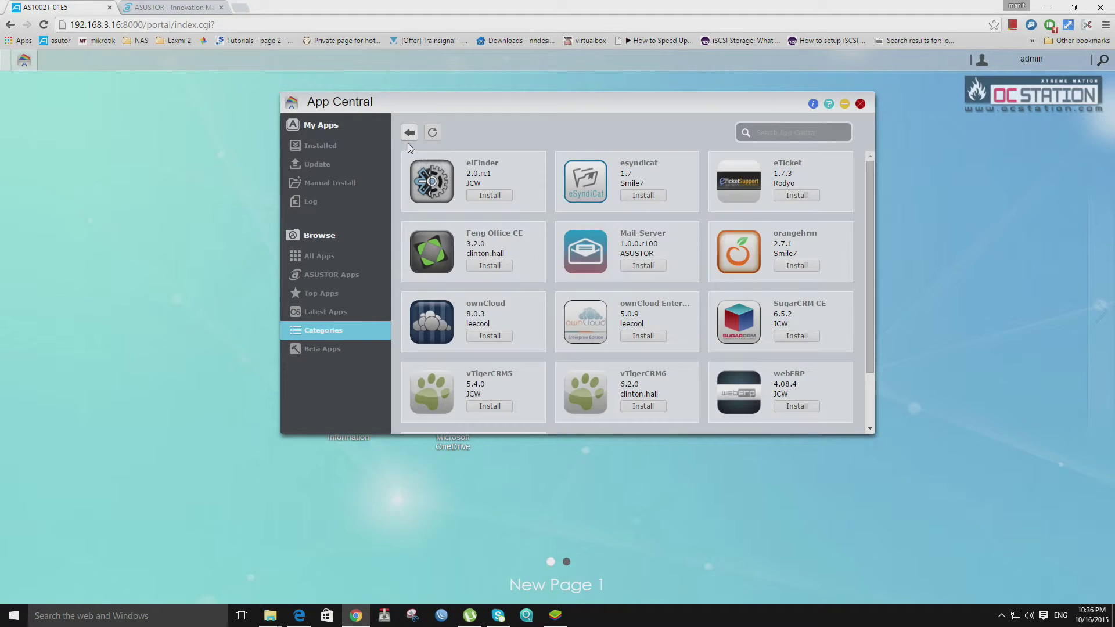
Install esyndicat after viewing its details, then list the Beta Apps.
{"action": "left_click", "coordinate": [599, 186]}
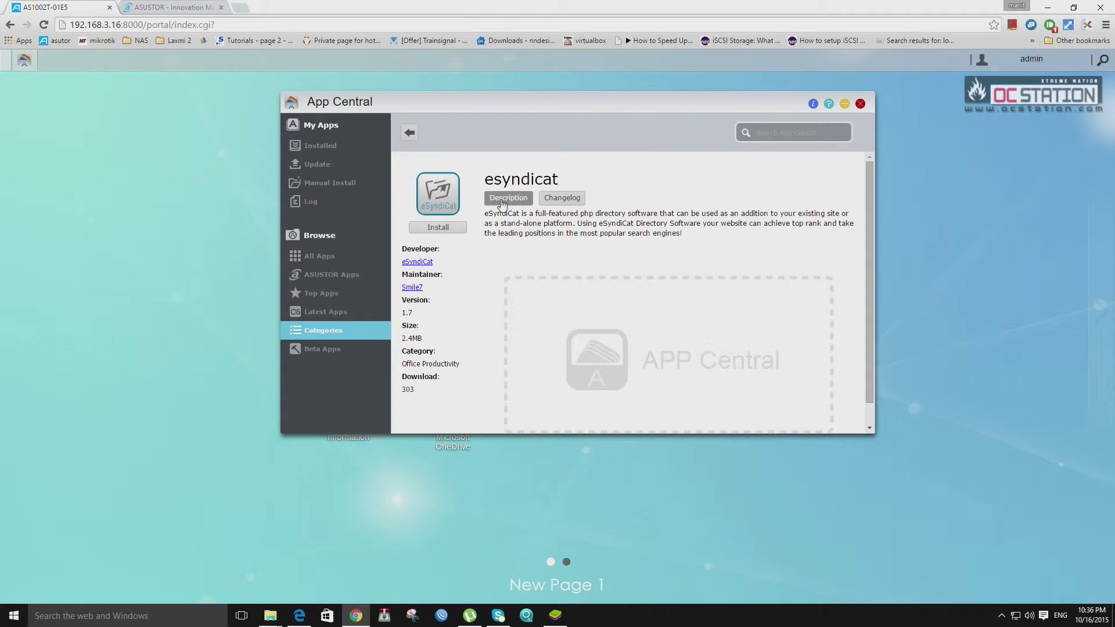
{"action": "left_click", "coordinate": [410, 132]}
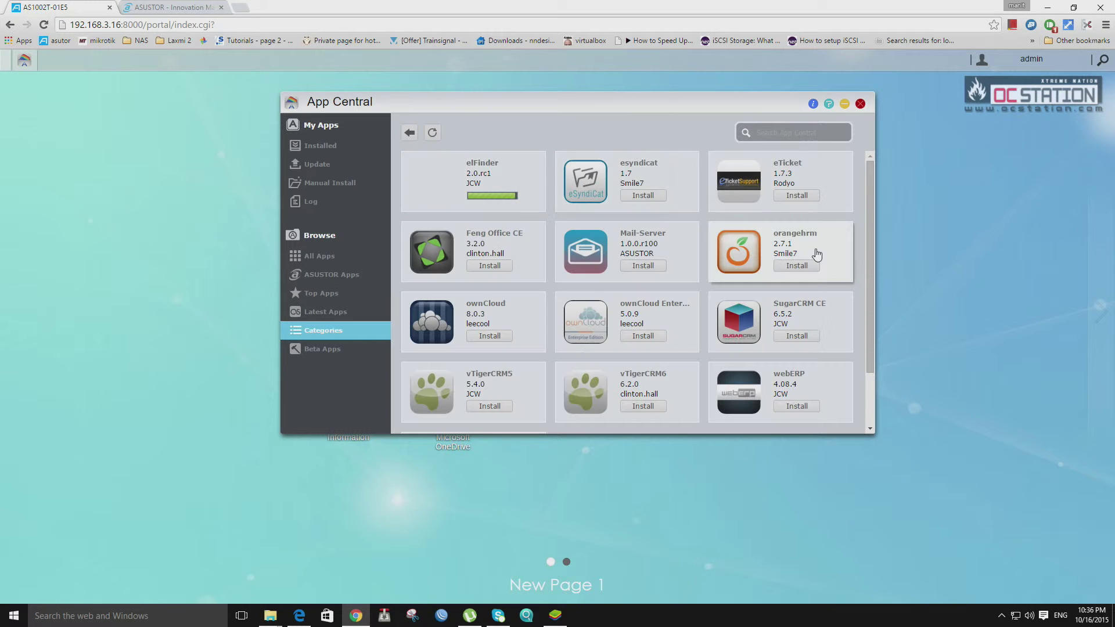
{"action": "left_click", "coordinate": [639, 195]}
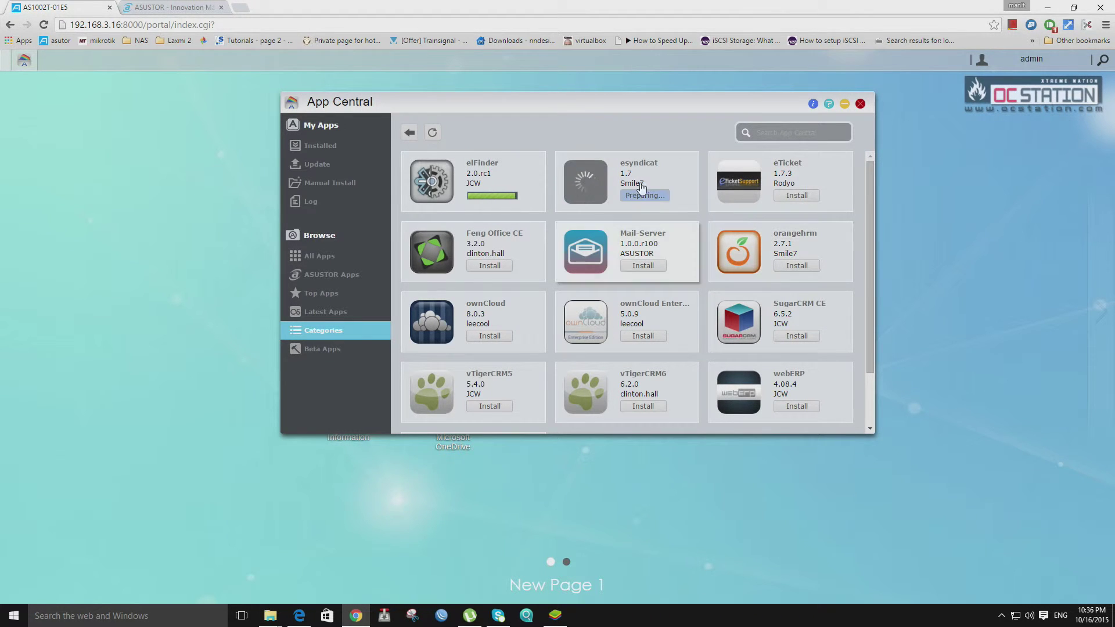
{"action": "scroll", "coordinate": [749, 244], "scroll_direction": "down", "scroll_amount": 1}
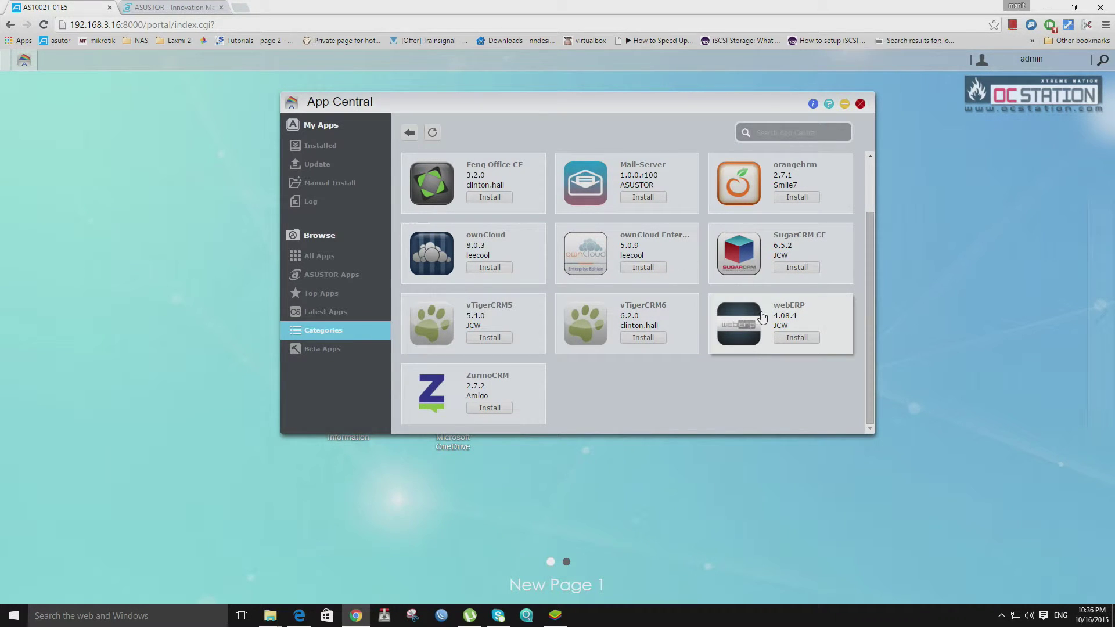
{"action": "left_click", "coordinate": [347, 351]}
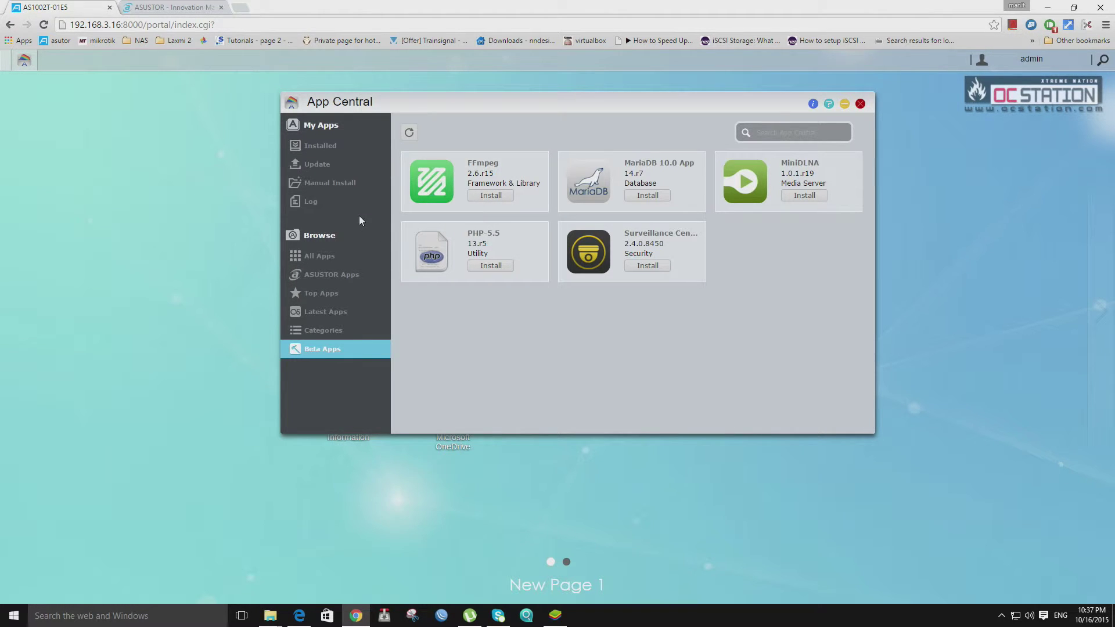
Browse the ASUSTOR Apps list in App Central, then close App Central.
{"action": "left_click", "coordinate": [335, 276]}
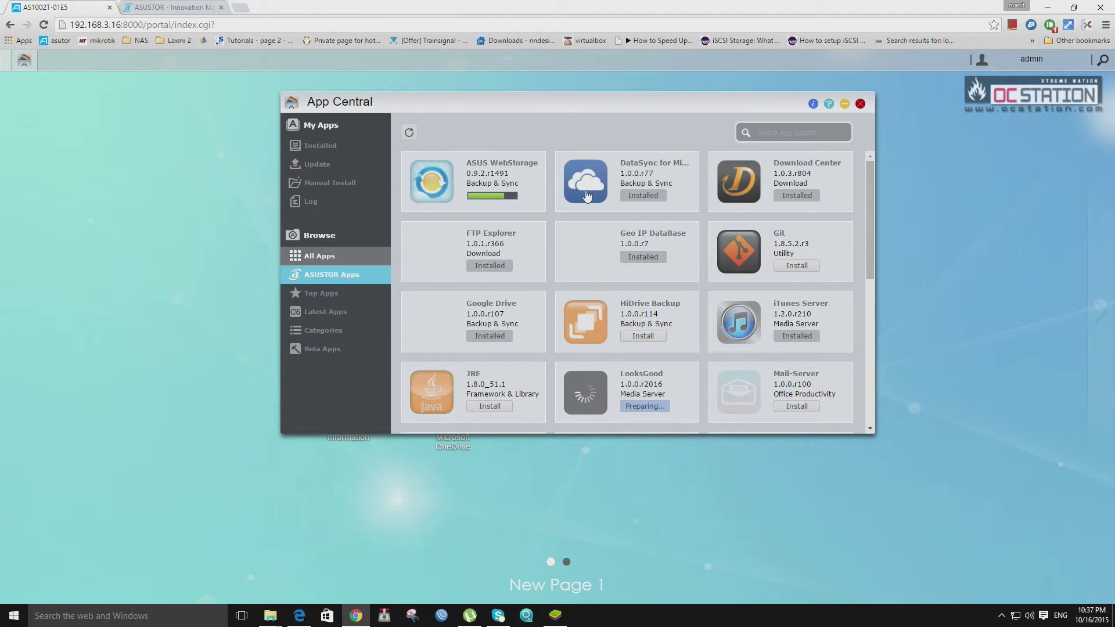
{"action": "scroll", "coordinate": [667, 226], "scroll_direction": "down", "scroll_amount": 5}
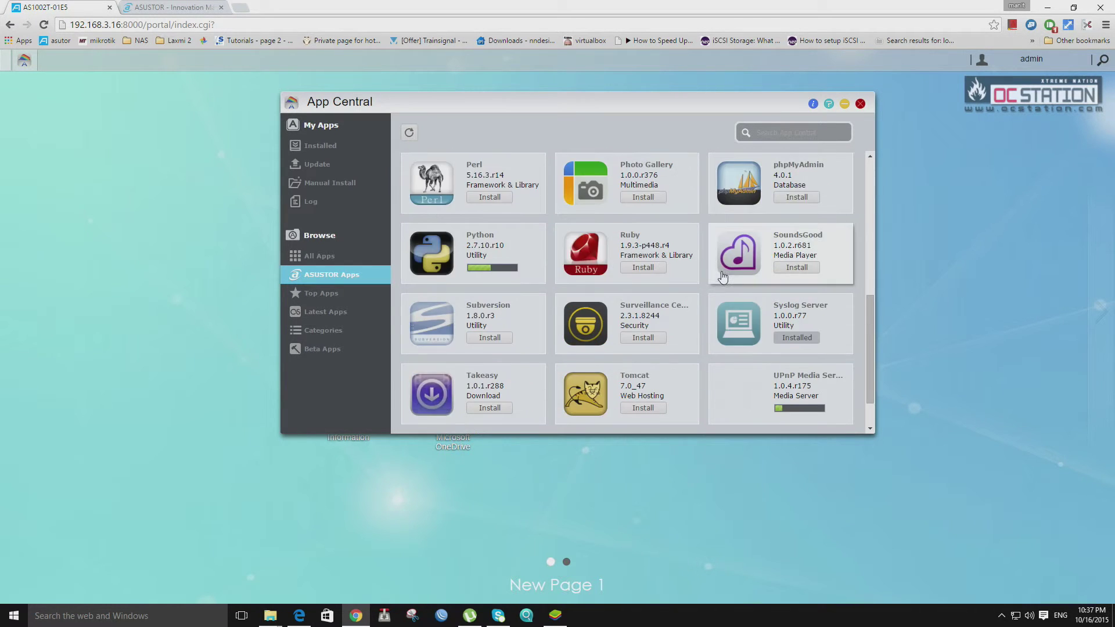
{"action": "scroll", "coordinate": [741, 239], "scroll_direction": "up", "scroll_amount": 3}
{"action": "scroll", "coordinate": [741, 239], "scroll_direction": "up", "scroll_amount": 2}
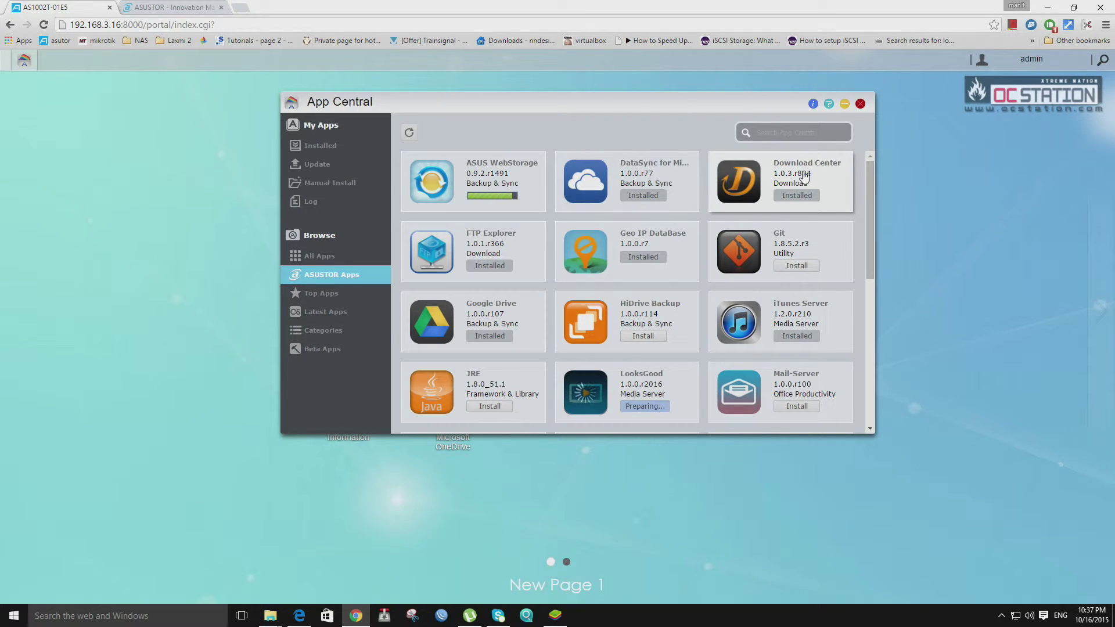
{"action": "left_click", "coordinate": [860, 103]}
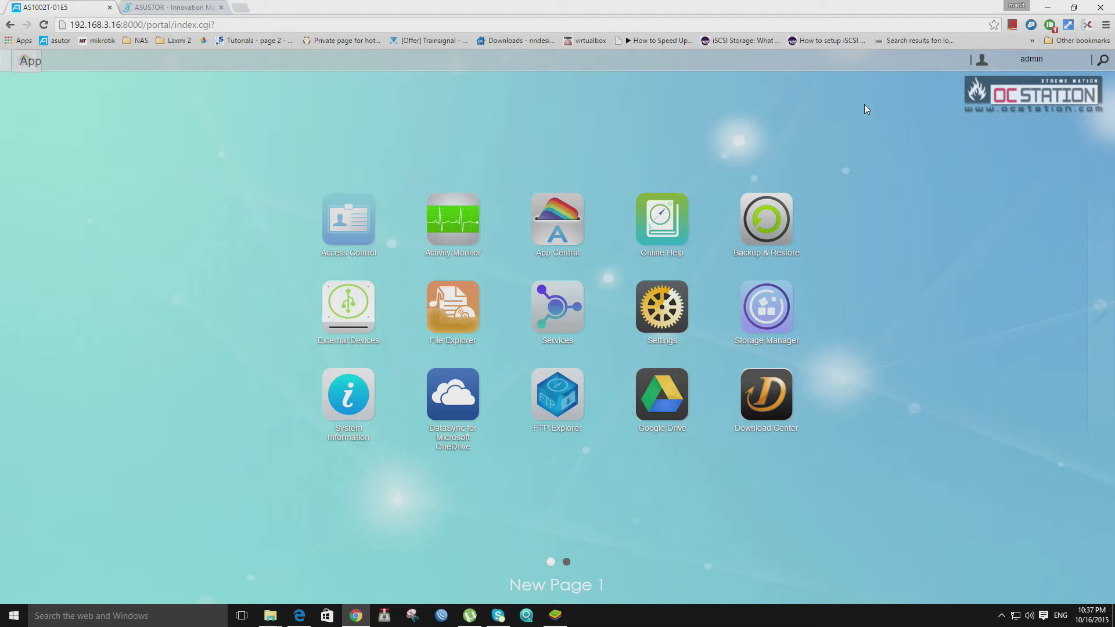
Launch DataSync for Microsoft OneDrive and sign in with the saved Microsoft account.
{"action": "left_click", "coordinate": [446, 396]}
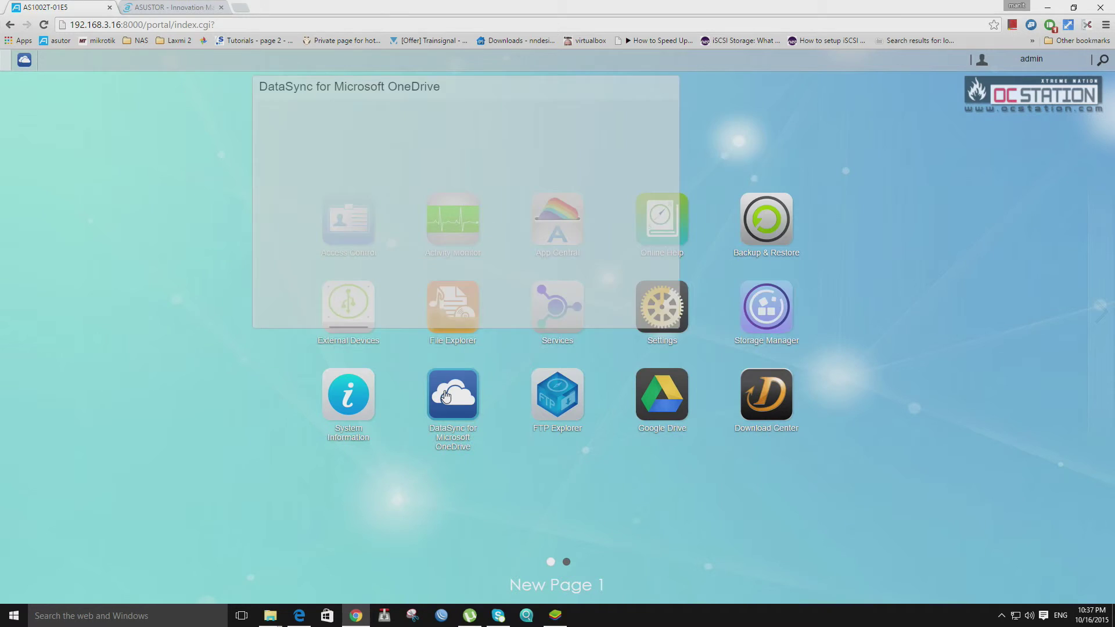
{"action": "left_click", "coordinate": [478, 169]}
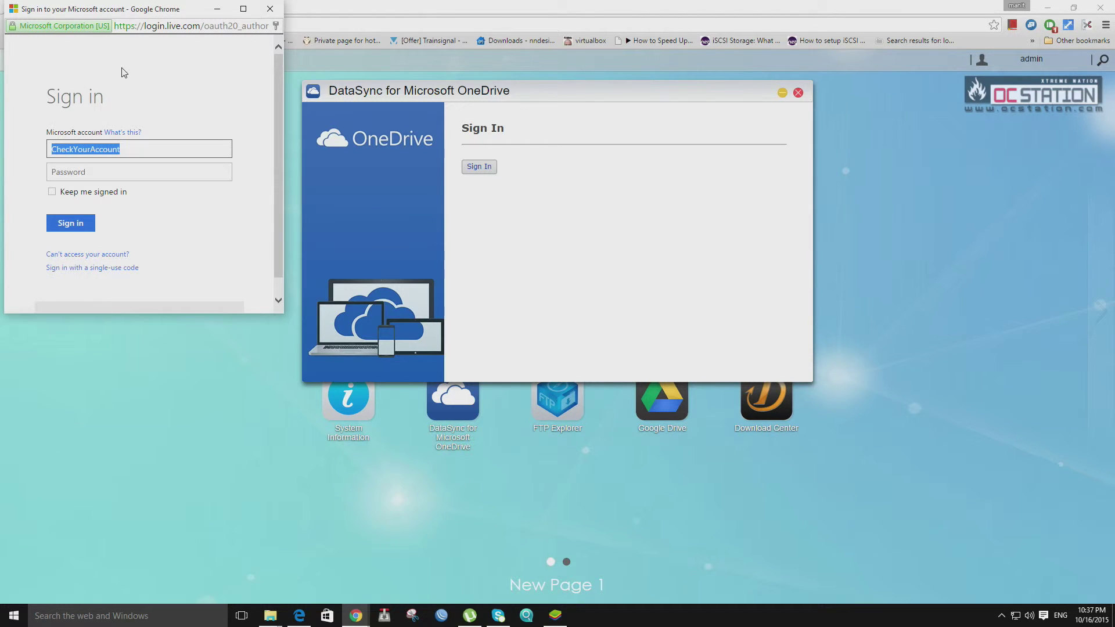
{"action": "type", "text": "manit."}
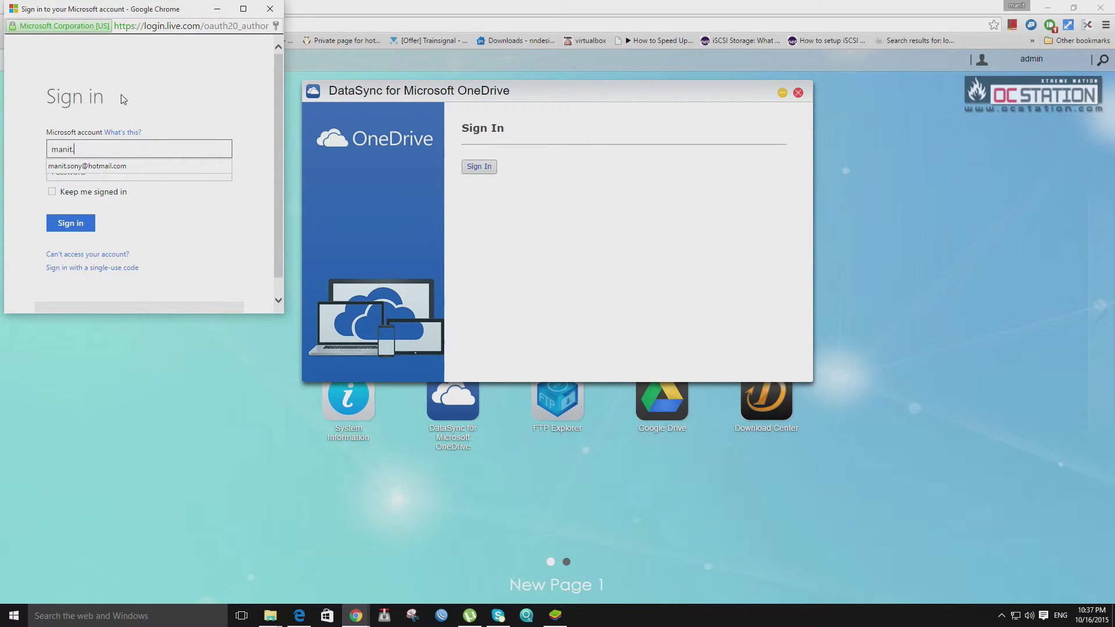
{"action": "key", "text": "Down"}
{"action": "key", "text": "Return"}
{"action": "key", "text": "Return"}
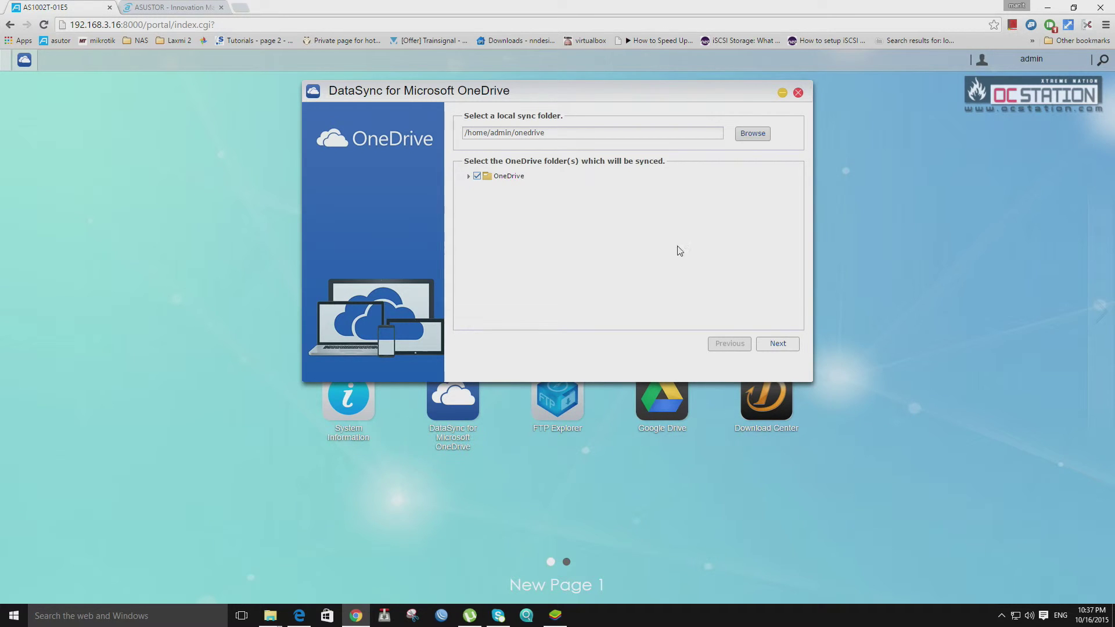
Keep the /home/admin/onedrive folder and default filters, finish 2-way sync setup, and minimize the window.
{"action": "left_click", "coordinate": [778, 344]}
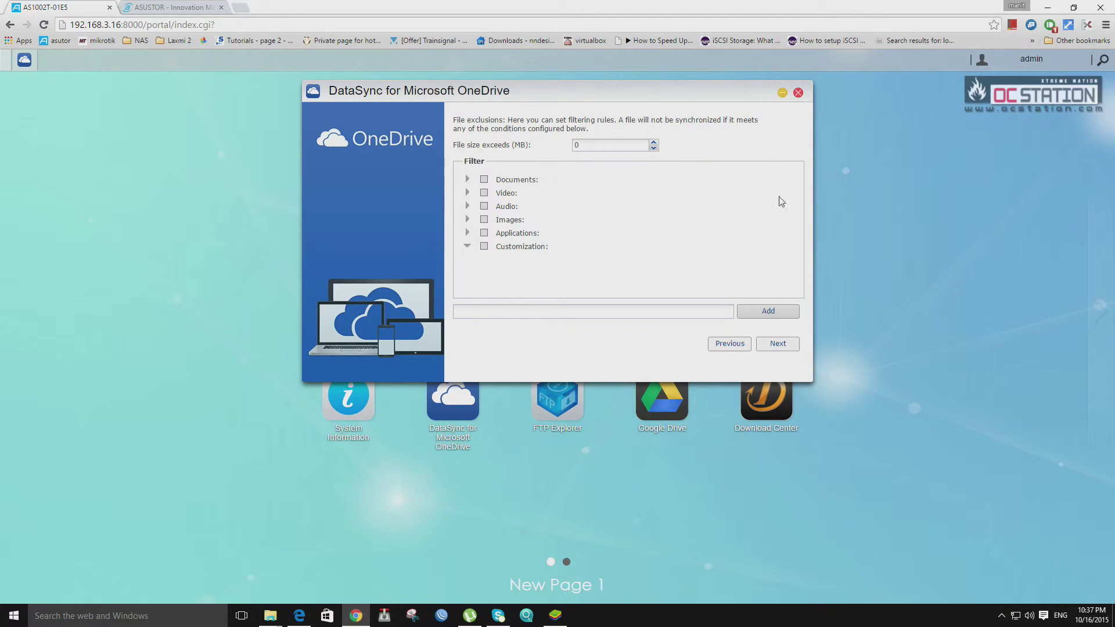
{"action": "left_click", "coordinate": [770, 343]}
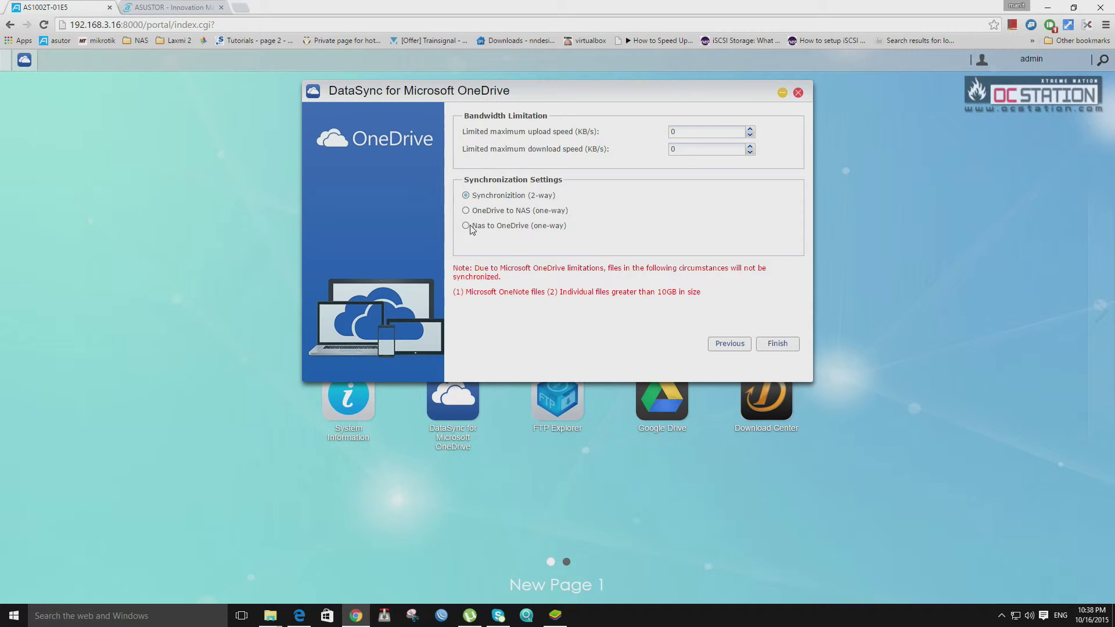
{"action": "left_click", "coordinate": [786, 344]}
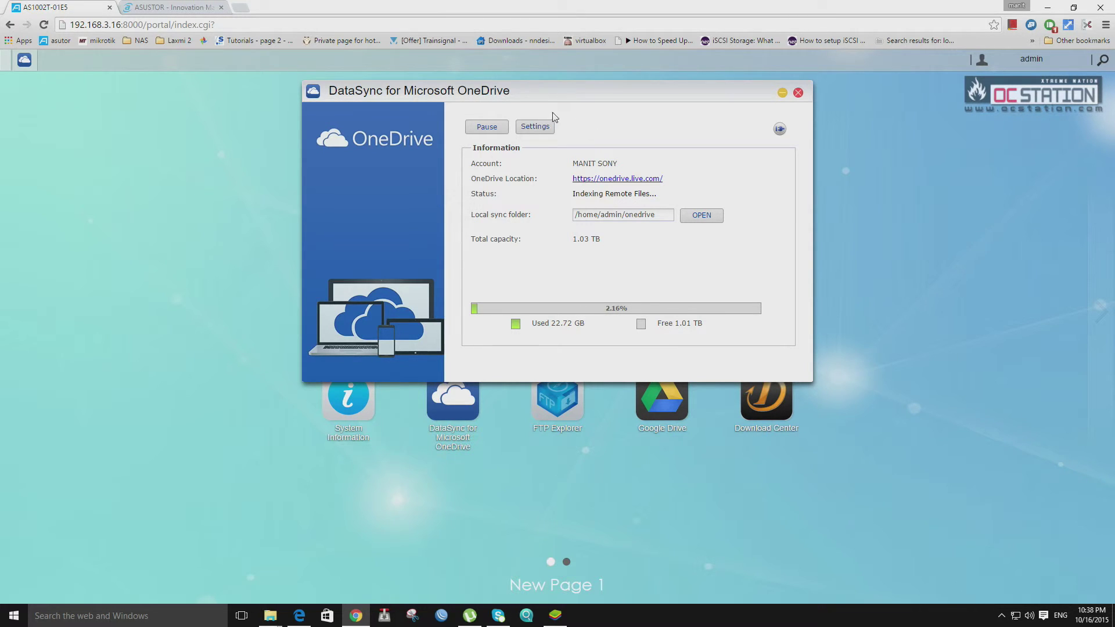
{"action": "left_click", "coordinate": [783, 93]}
Open Google Drive, sign in with the first Google account, and allow NAS access.
{"action": "left_click", "coordinate": [660, 385]}
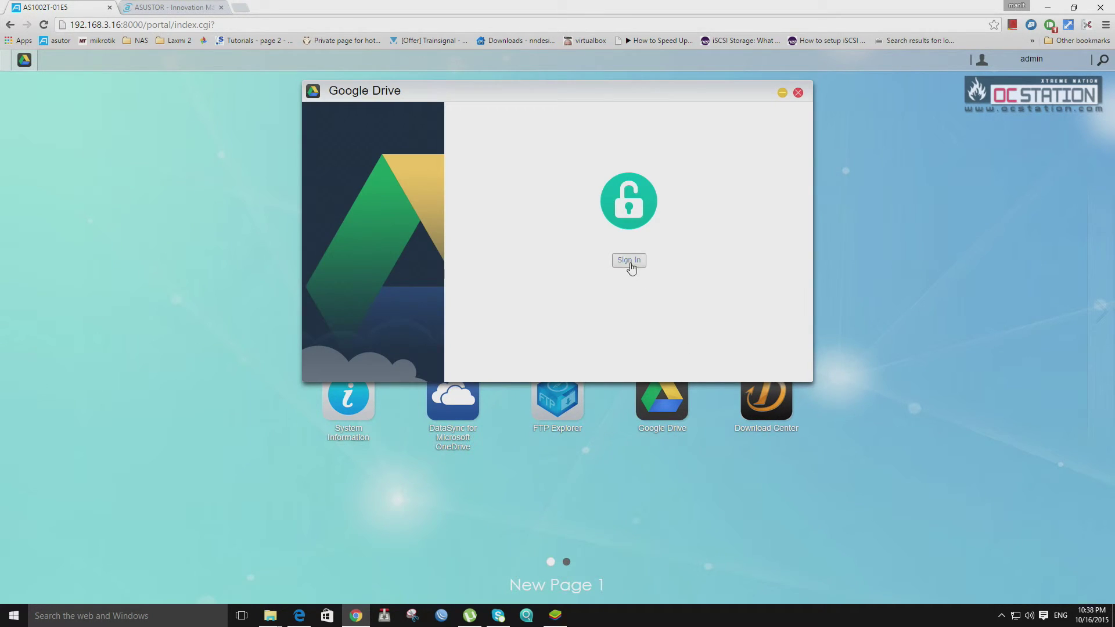
{"action": "left_click", "coordinate": [630, 266]}
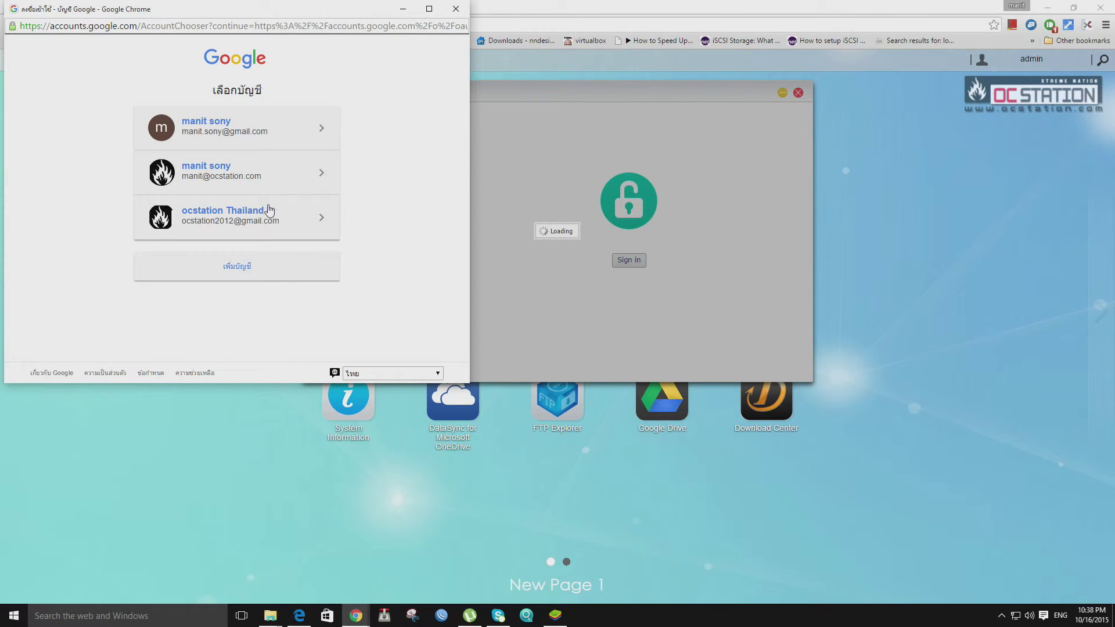
{"action": "left_click", "coordinate": [282, 138]}
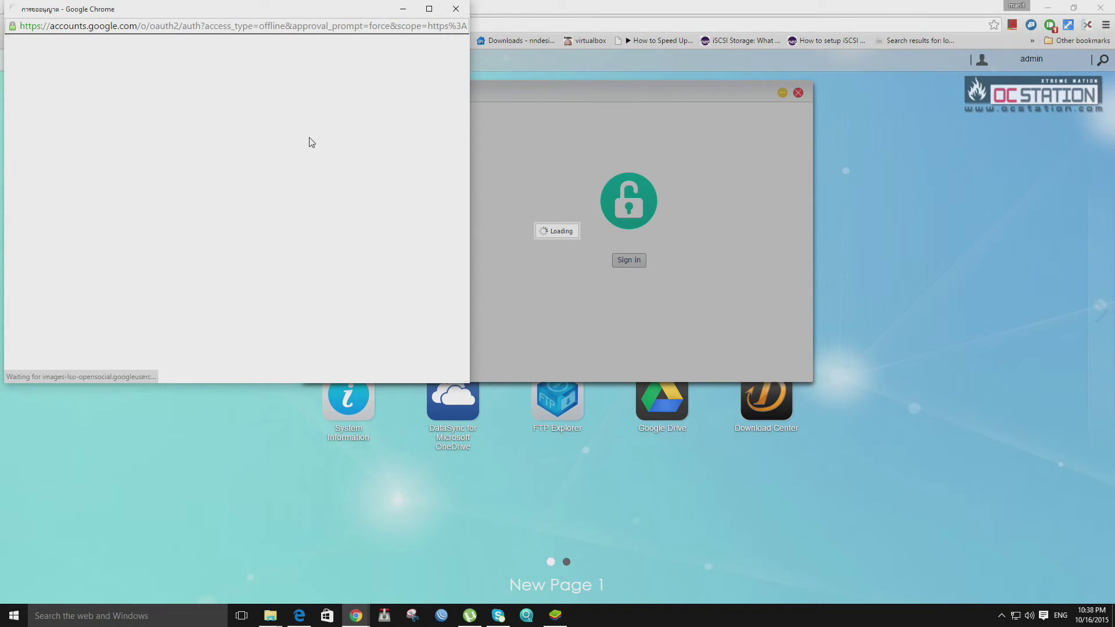
{"action": "left_click", "coordinate": [338, 231]}
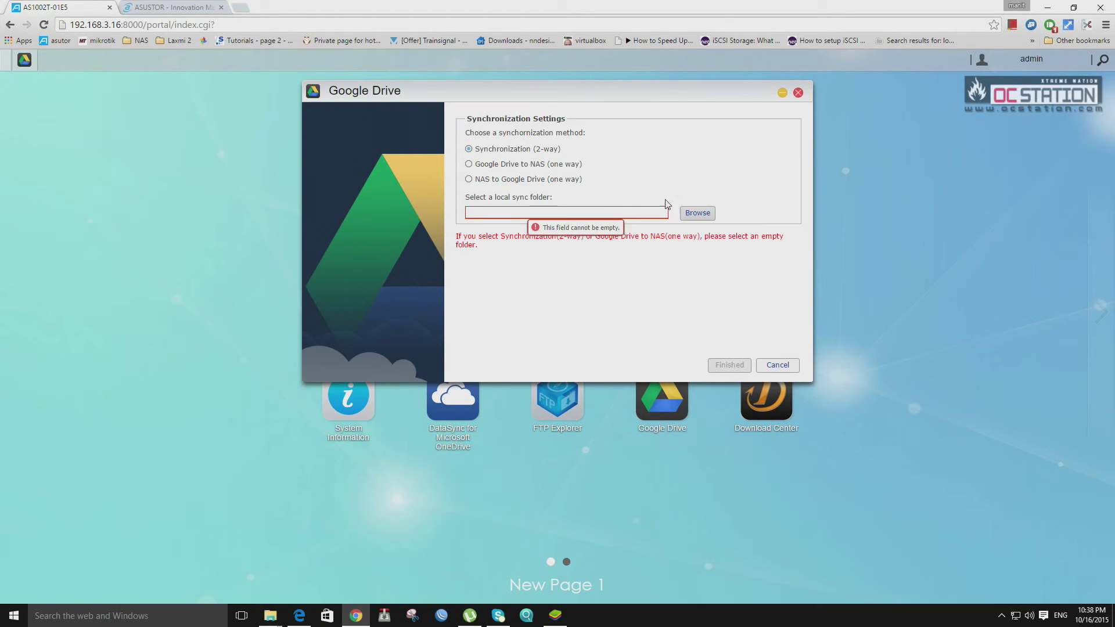
Create a new folder named GDRIVE inside Public from the sync folder browser.
{"action": "left_click", "coordinate": [701, 213]}
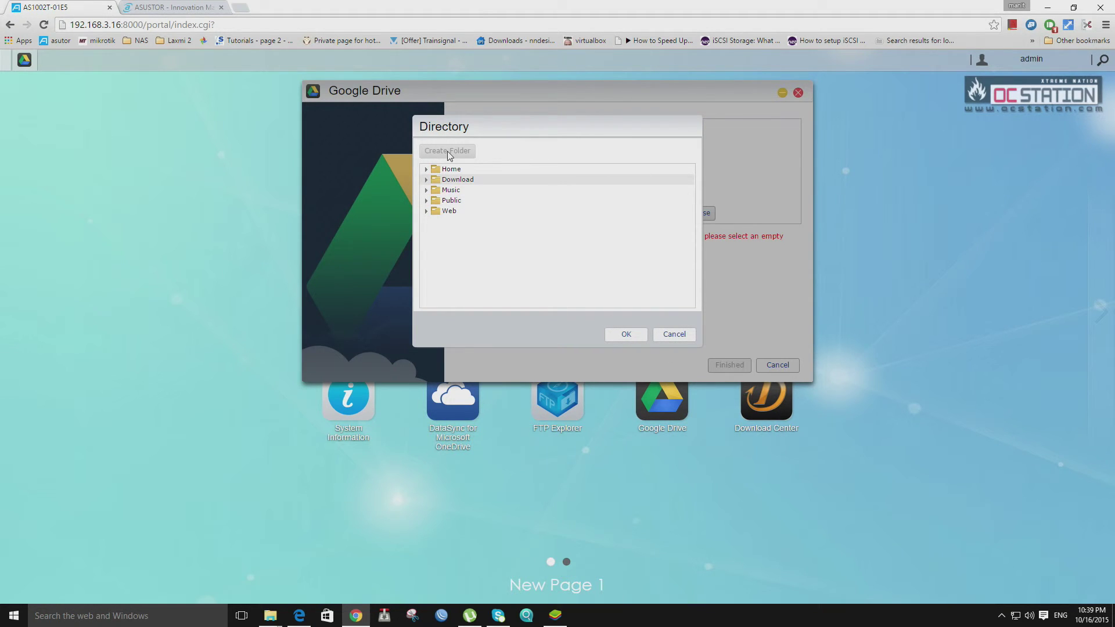
{"action": "left_click", "coordinate": [459, 201]}
{"action": "left_click", "coordinate": [468, 157]}
{"action": "type", "text": "GDROVE"}
{"action": "key", "text": "BackSpace"}
{"action": "key", "text": "BackSpace"}
{"action": "type", "text": "IVE"}
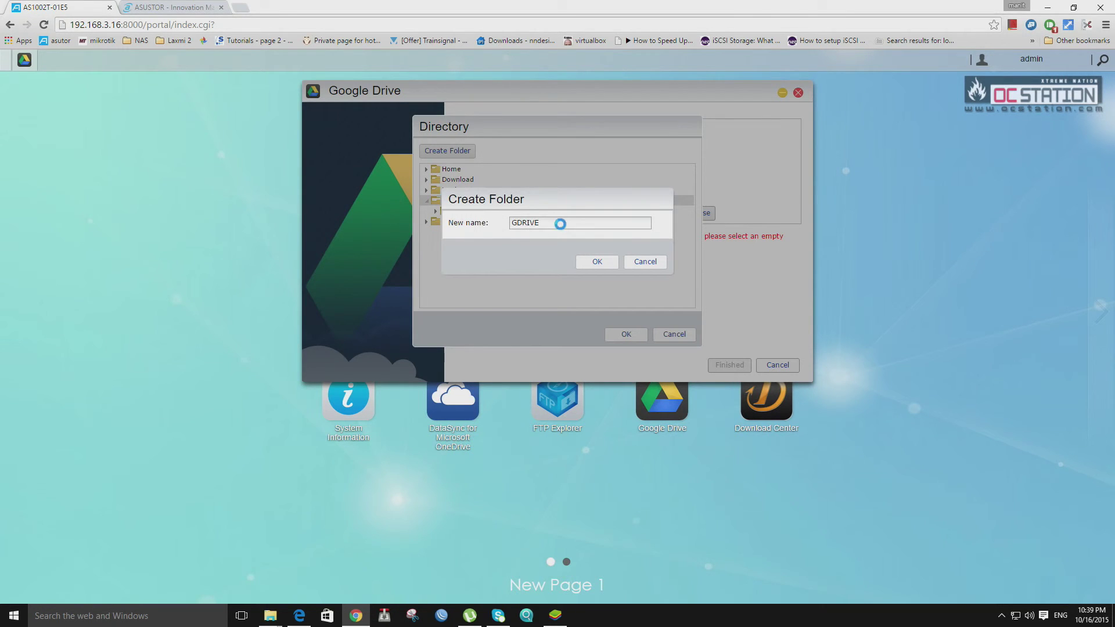
{"action": "key", "text": "Return"}
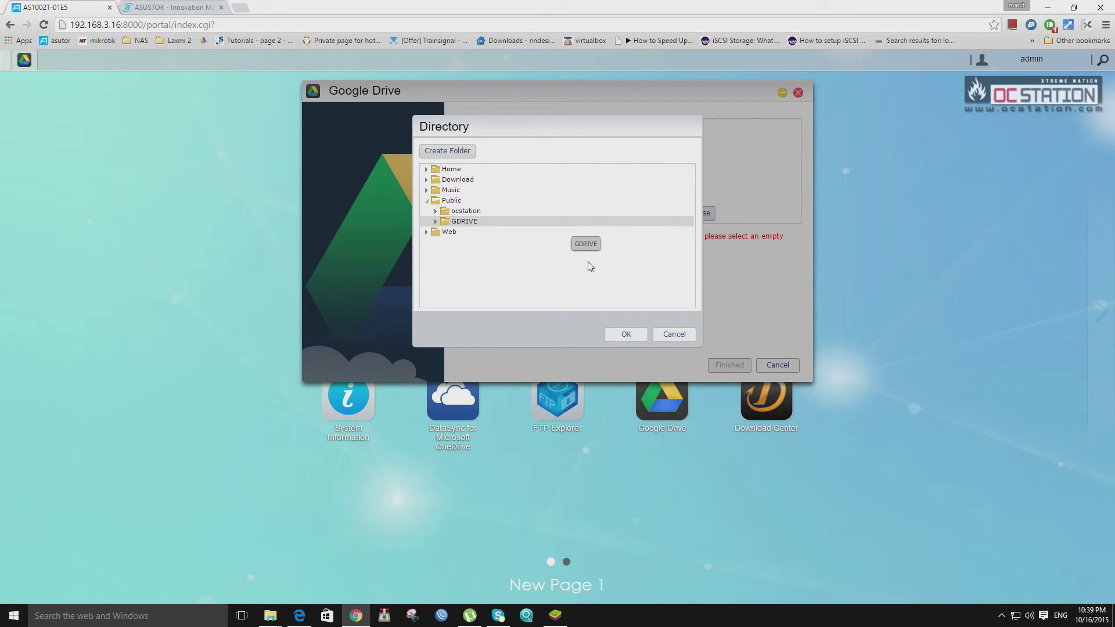
Use /Public/GDRIVE as the local sync folder, finish setup, and open the folder.
{"action": "left_click", "coordinate": [633, 336]}
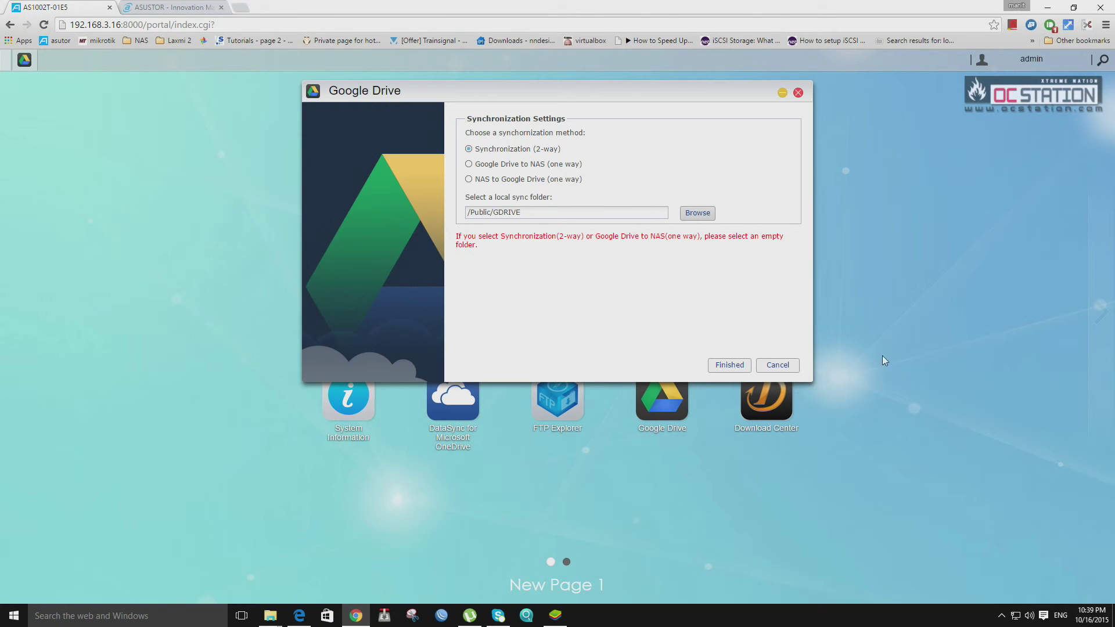
{"action": "left_click", "coordinate": [741, 369]}
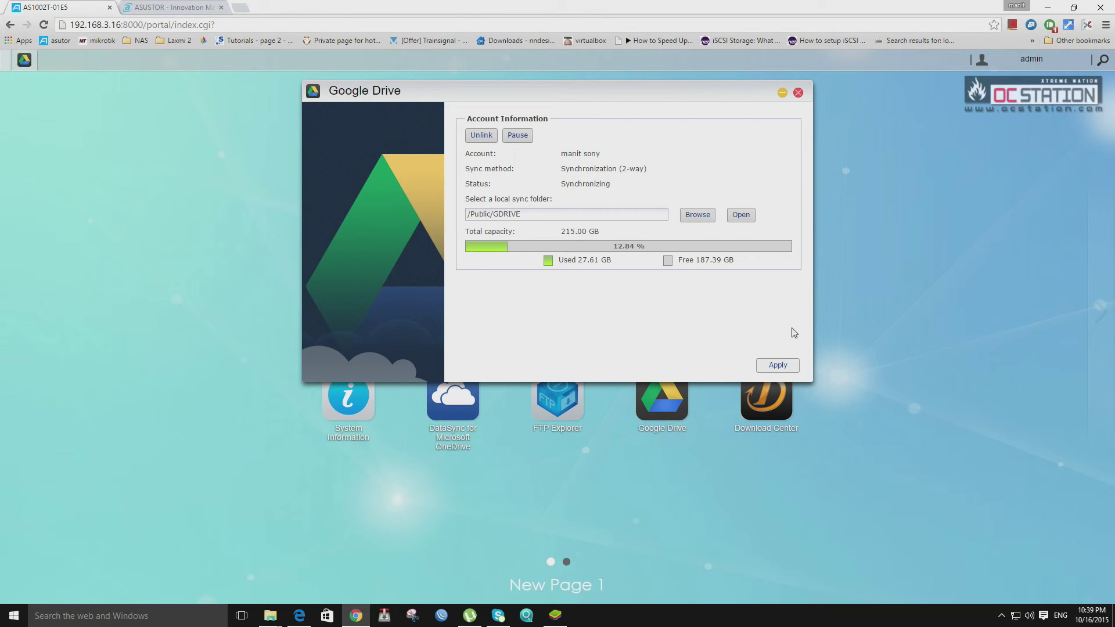
{"action": "left_click", "coordinate": [745, 221]}
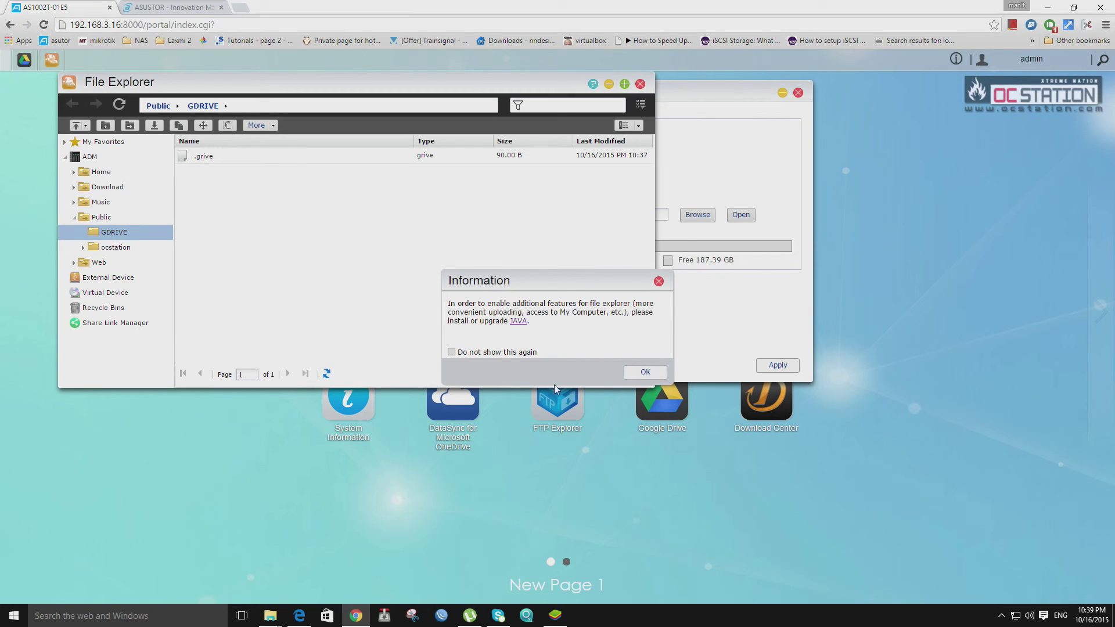
Dismiss the Java notice, then close File Explorer and the Google Drive window.
{"action": "left_click", "coordinate": [645, 373]}
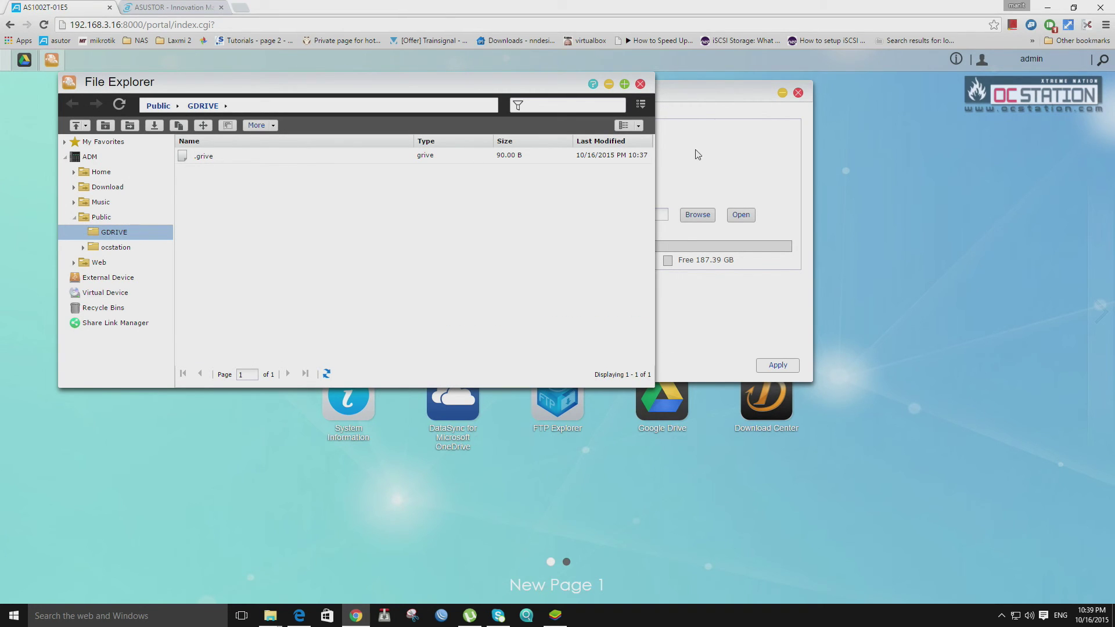
{"action": "left_click", "coordinate": [640, 84]}
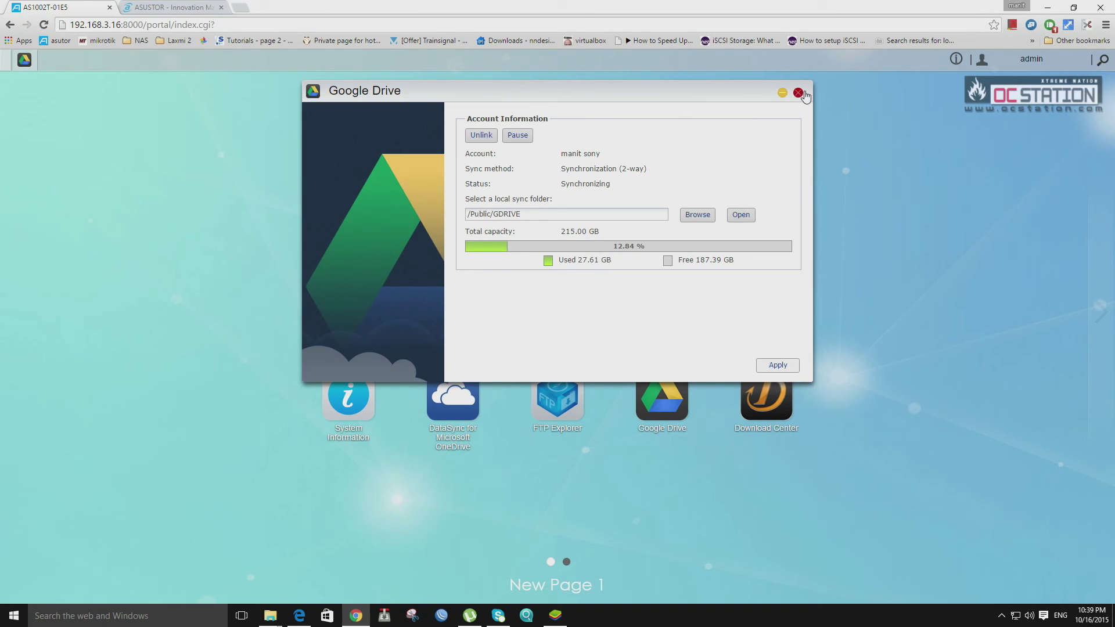
{"action": "left_click", "coordinate": [799, 93]}
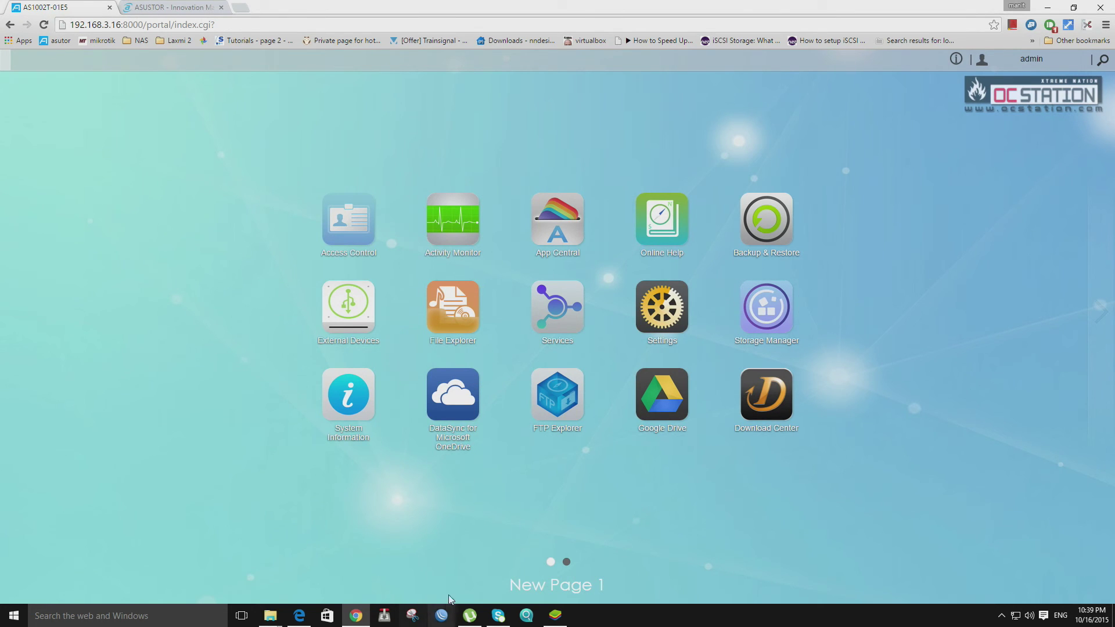
{"action": "left_click", "coordinate": [565, 400]}
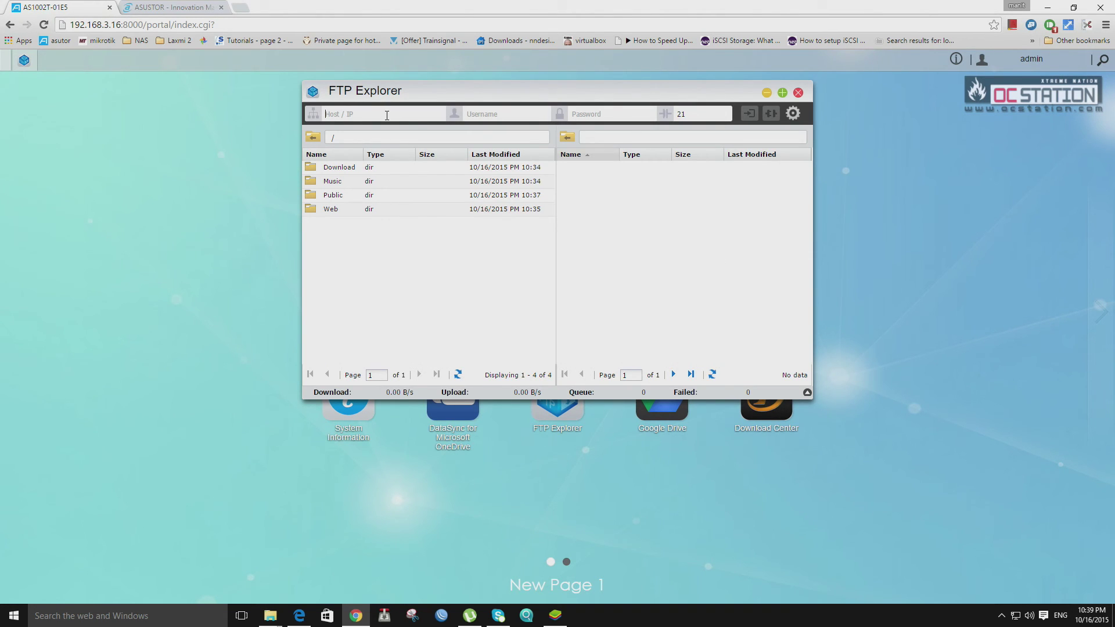
{"action": "type", "text": "19"}
{"action": "type", "text": "admin"}
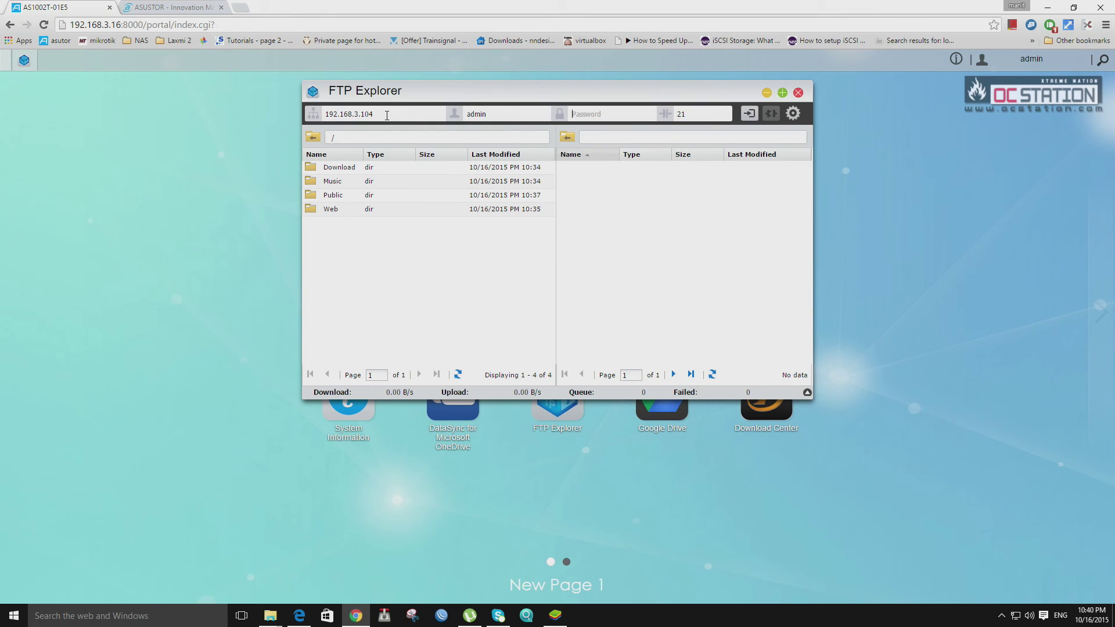
{"action": "type", "text": "ad"}
{"action": "key", "text": "Return"}
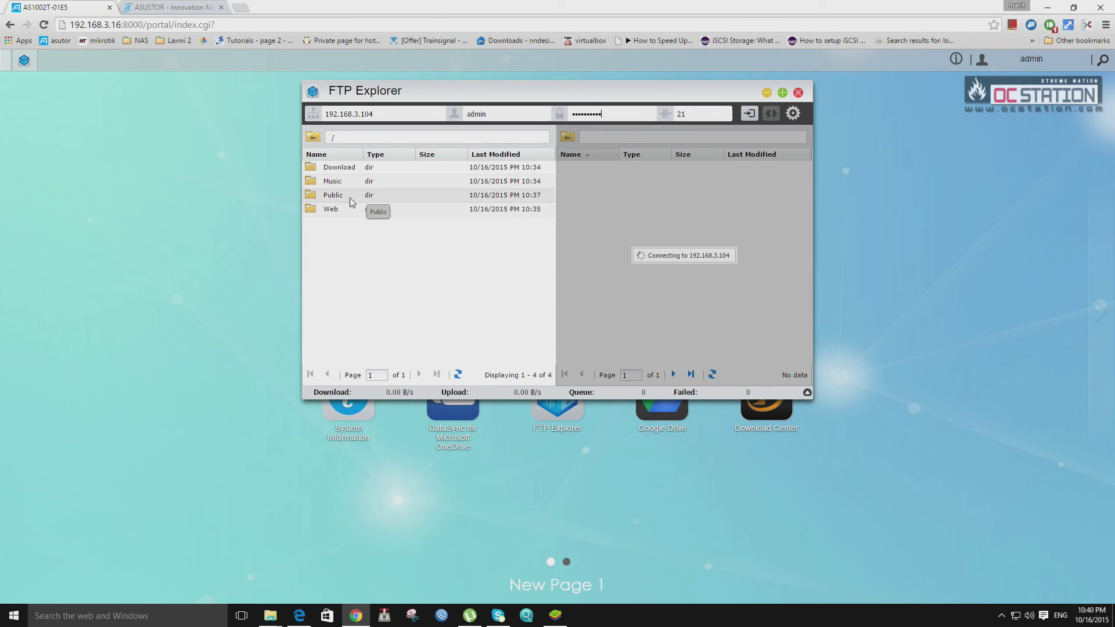
{"action": "double_click", "coordinate": [340, 167]}
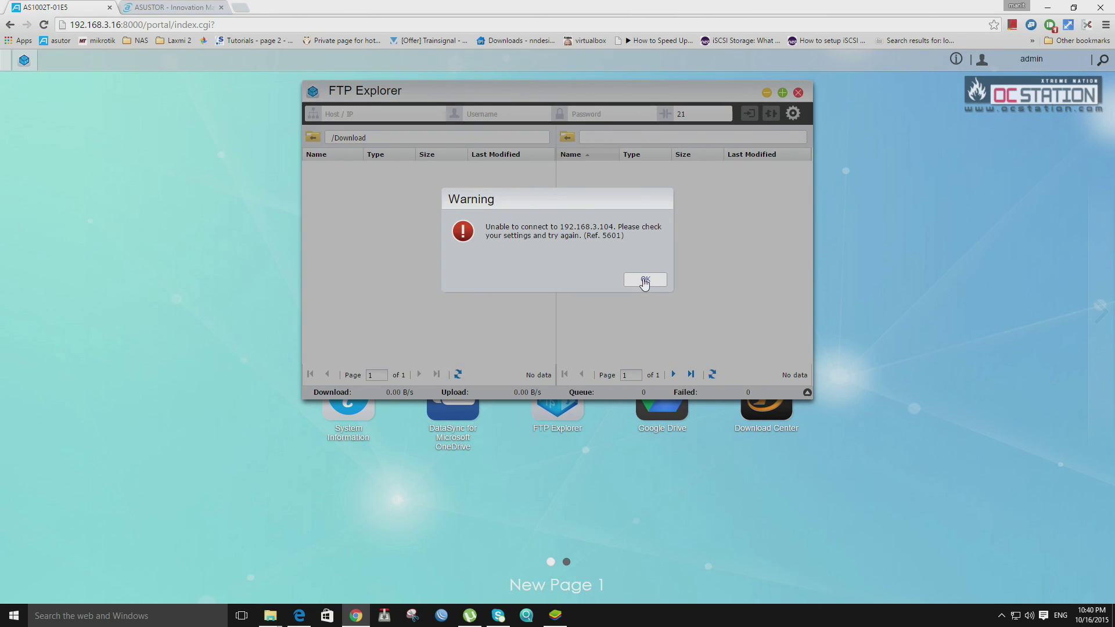
{"action": "left_click", "coordinate": [645, 281]}
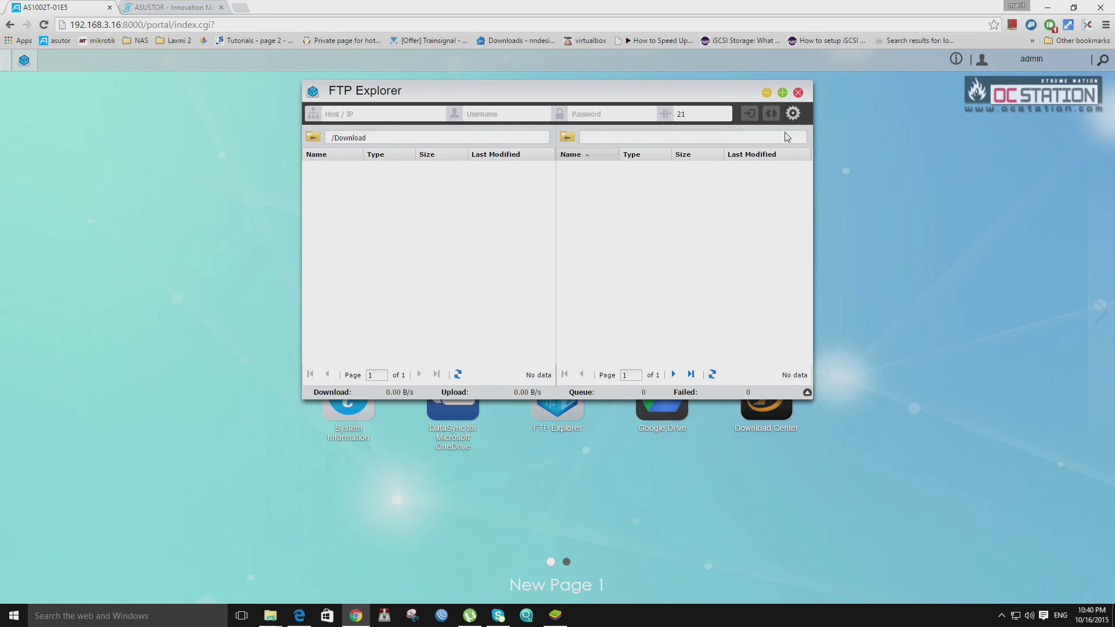
{"action": "left_click", "coordinate": [799, 96]}
{"action": "left_click", "coordinate": [799, 94]}
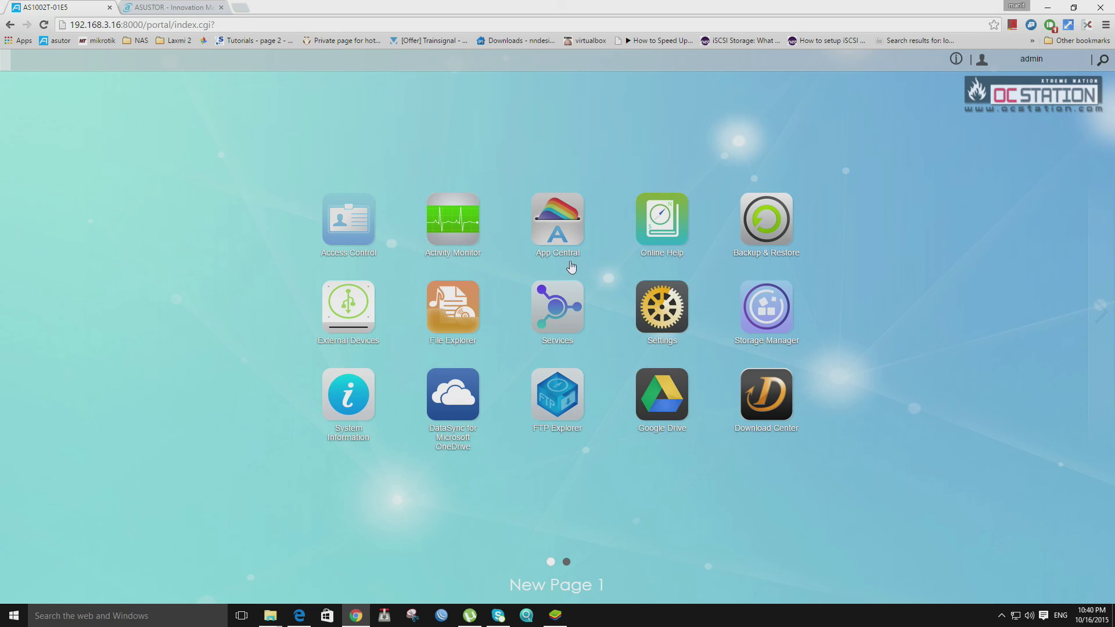
{"action": "left_click", "coordinate": [442, 232]}
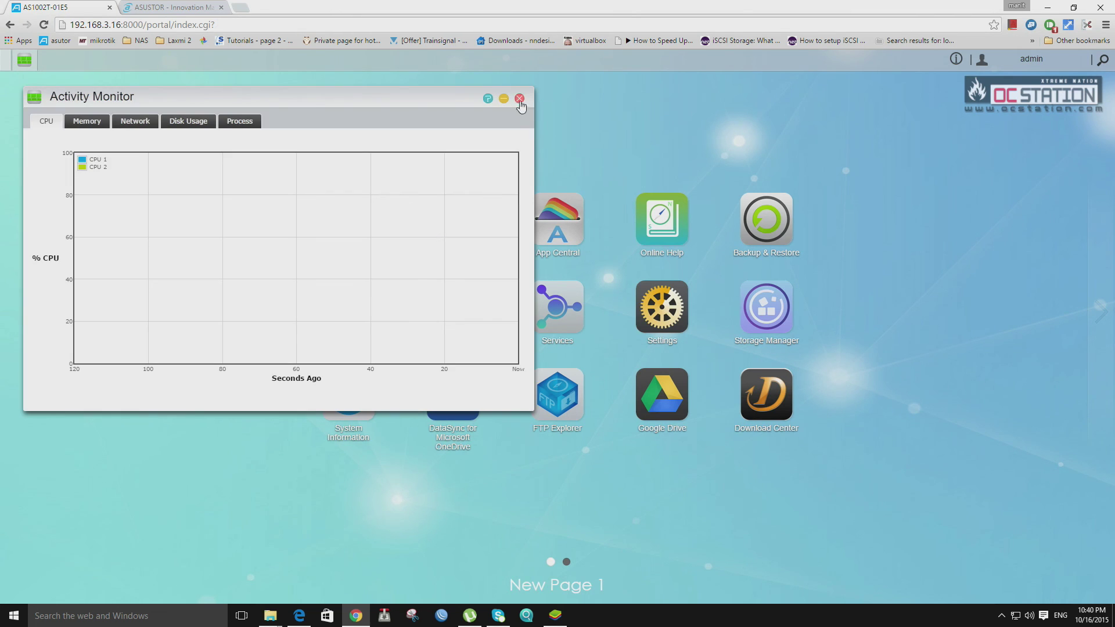
{"action": "left_click", "coordinate": [520, 99]}
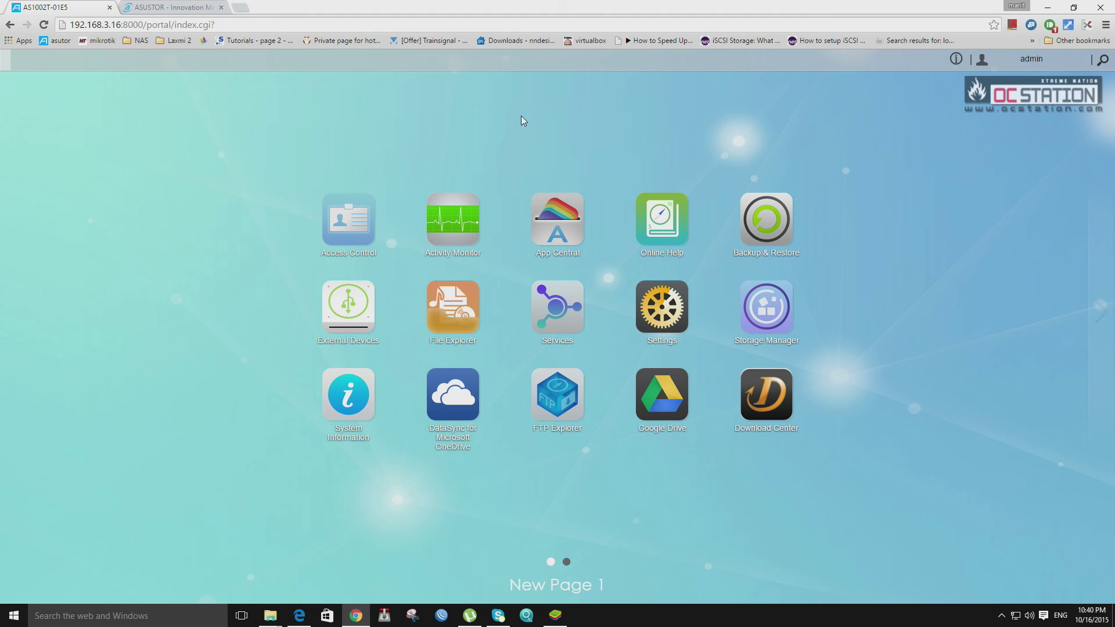